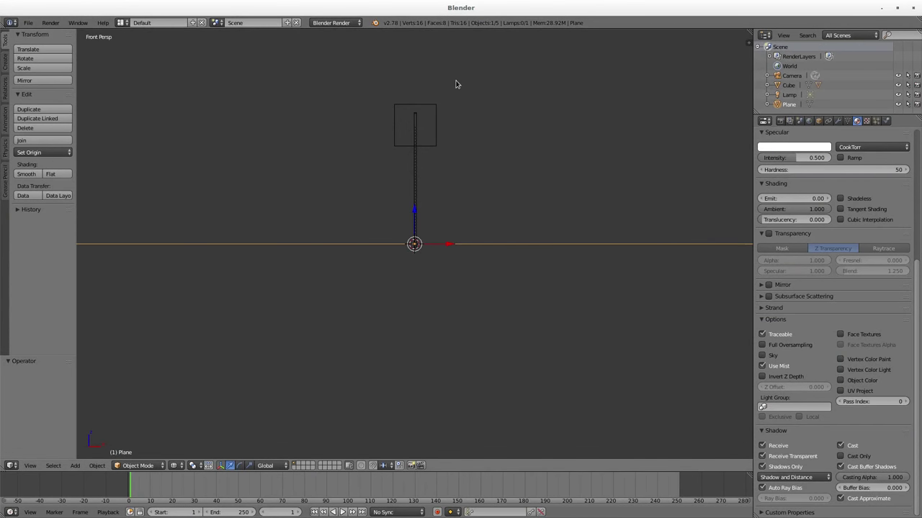
- Test-render the road sign from the camera twice
key("F12")
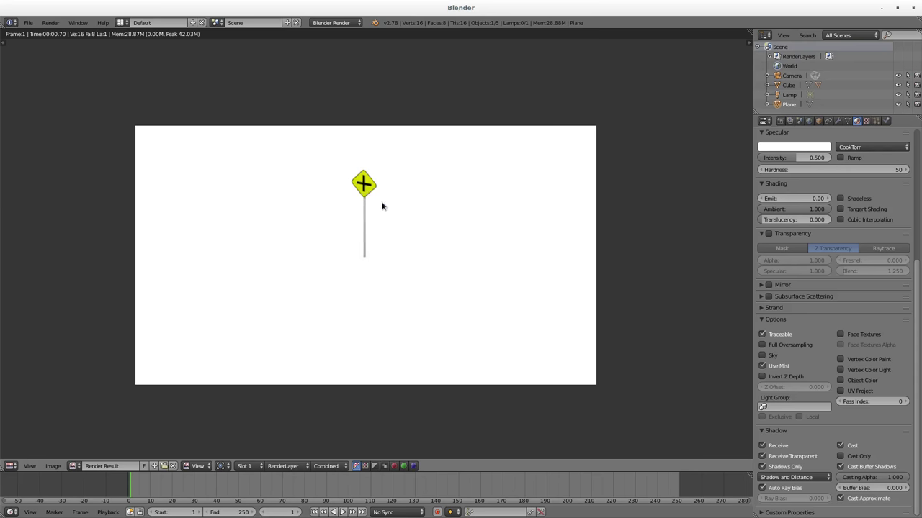
key("Escape")
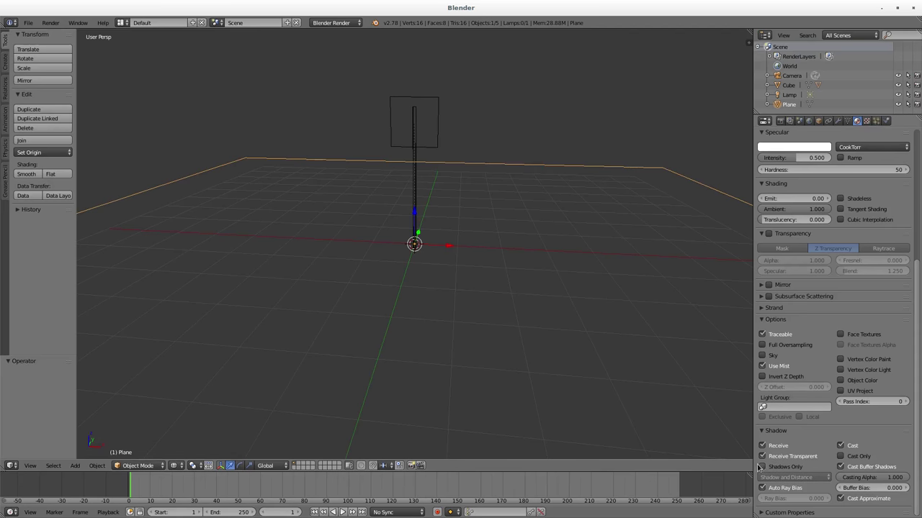
key("F12")
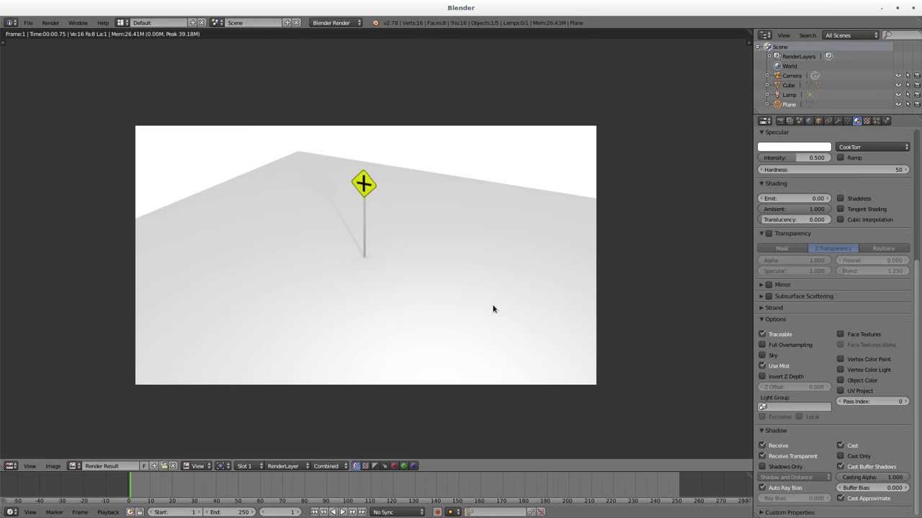
key("Escape")
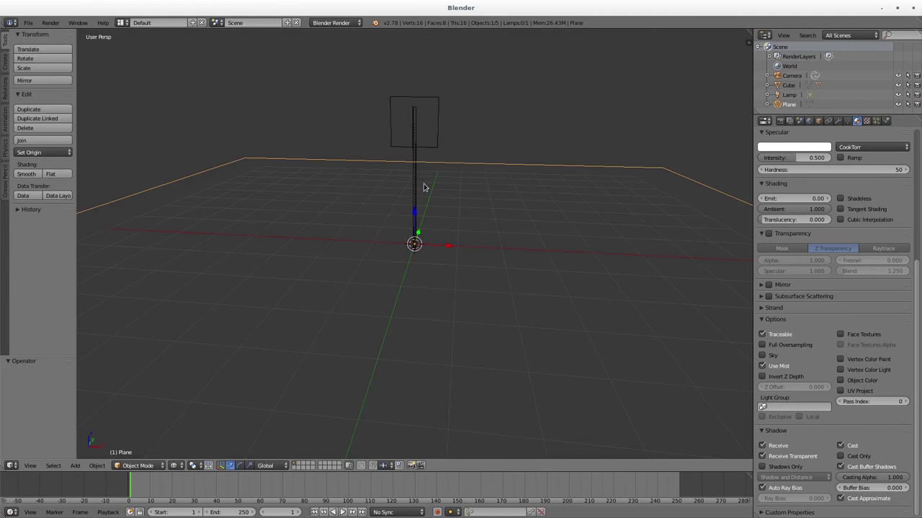
- Try rotating the pole 90° about Z, render it, then undo the rotation
right_click(415, 180)
type("rz")
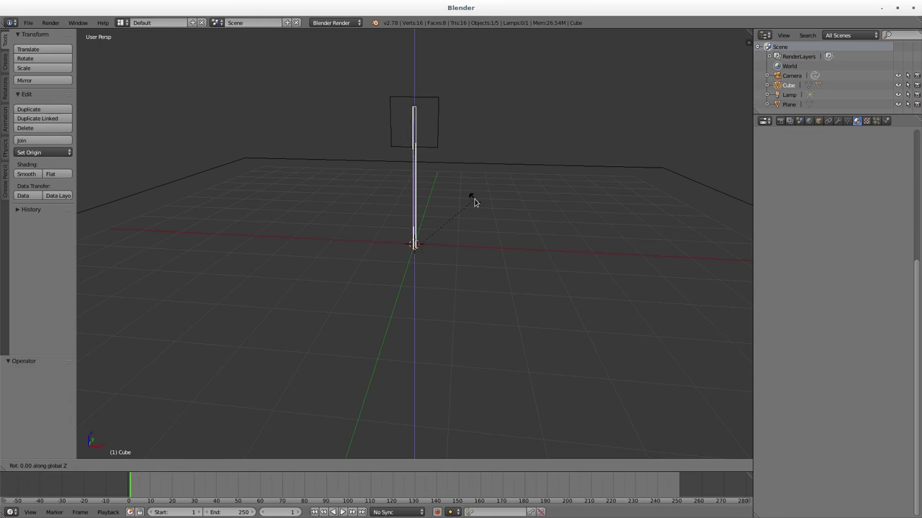
type("90")
key("Return")
key("a")
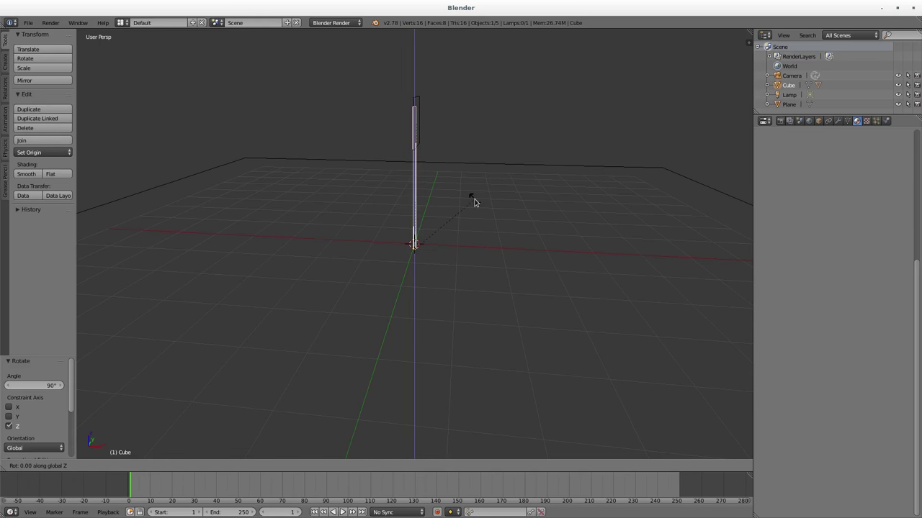
key("a")
key("F12")
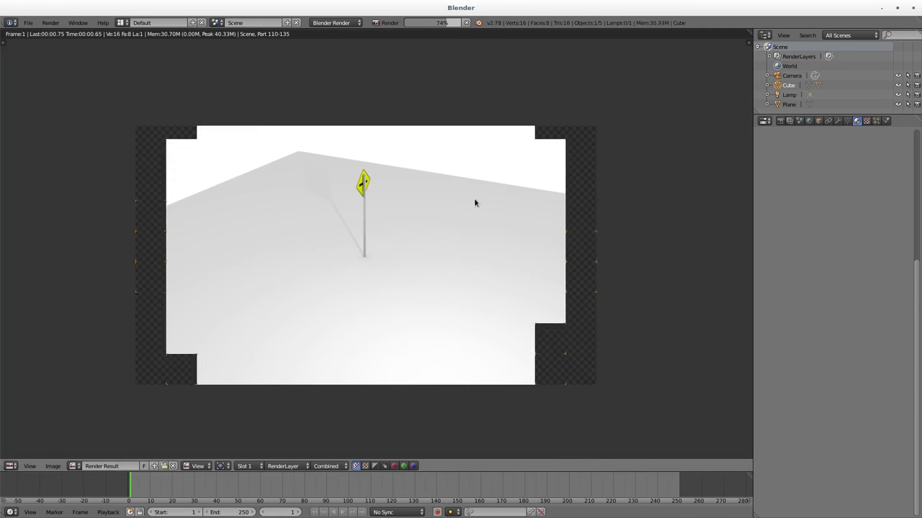
key("Escape")
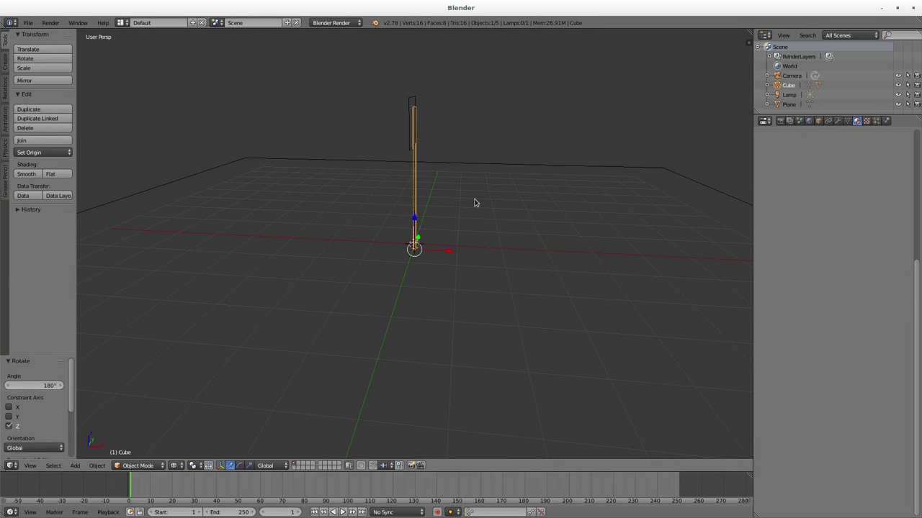
key("ctrl+z")
key("ctrl+z")
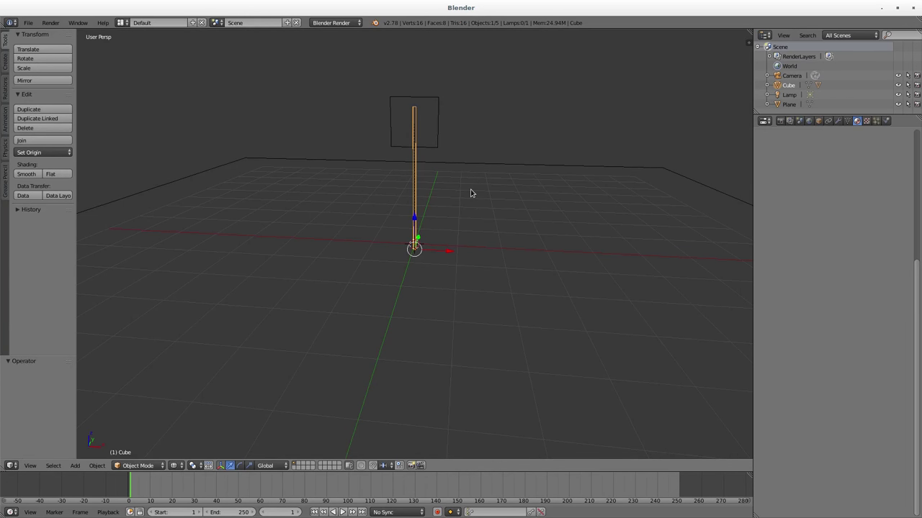
- Delete the square sign panel
right_click(435, 146)
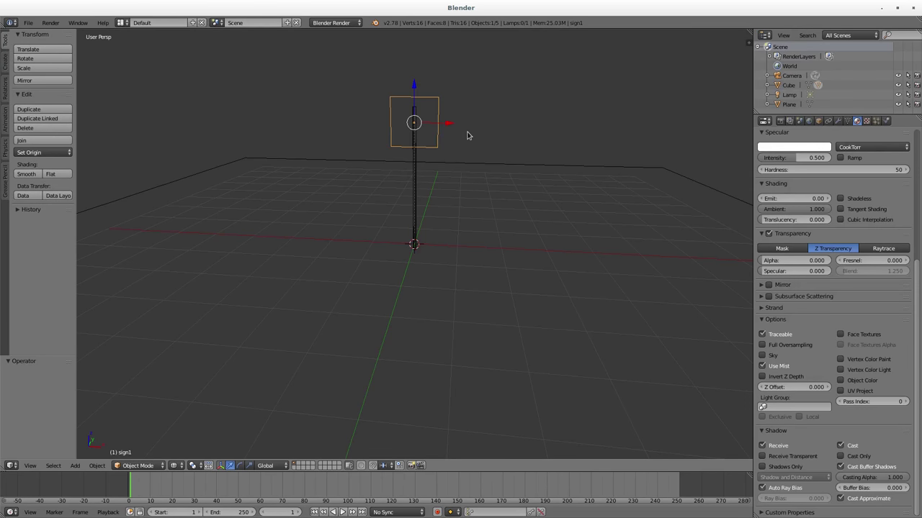
key("x")
left_click(467, 135)
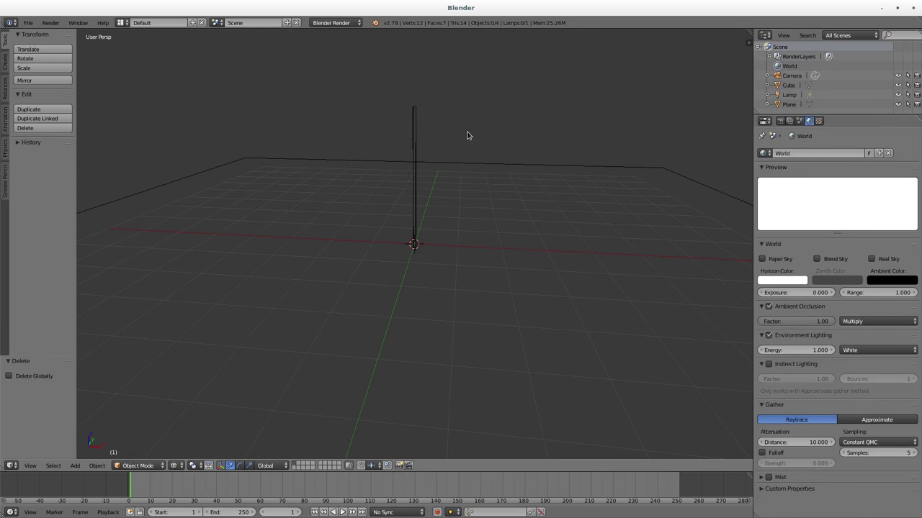
- Switch to GIMP and create a new 256×256 pixel image
key("alt+Tab")
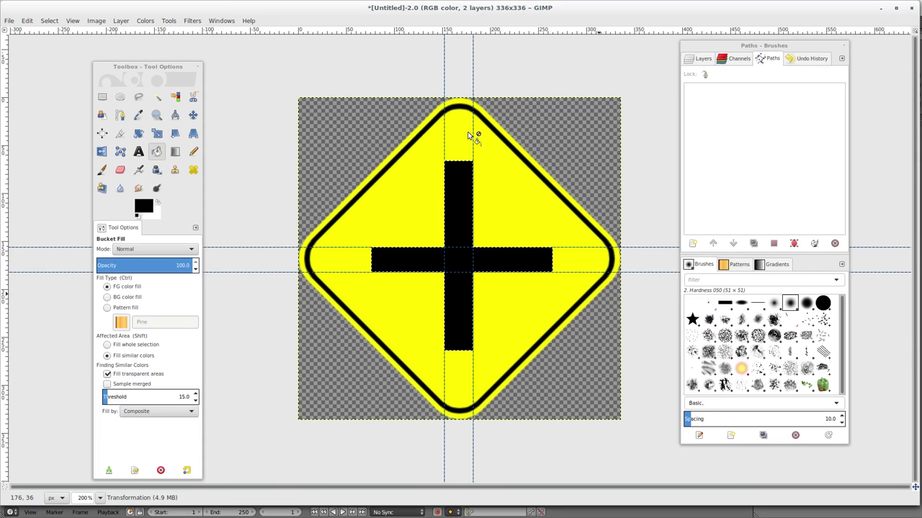
key("ctrl+n")
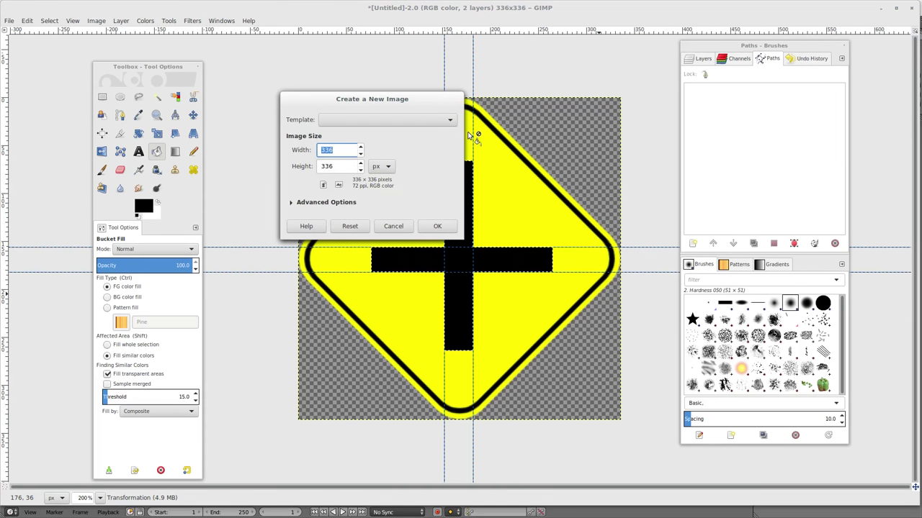
type("256")
key("Tab")
type("256")
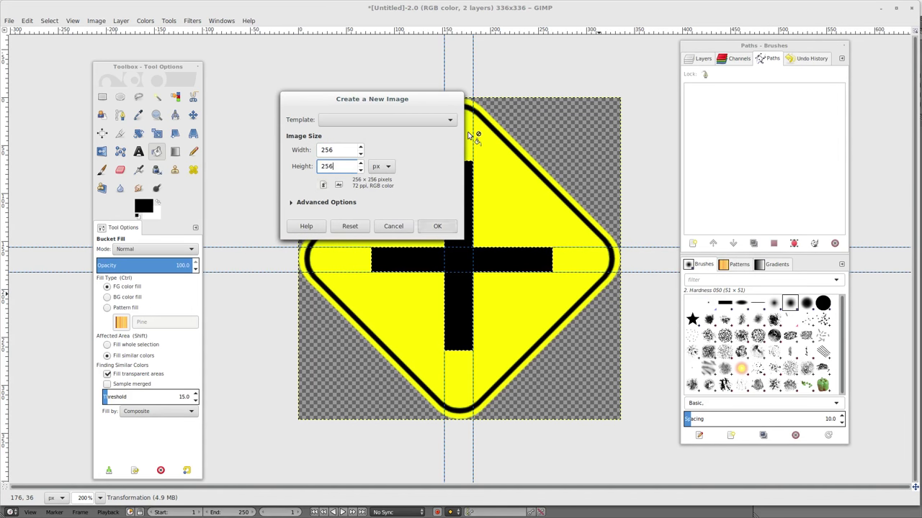
key("Return")
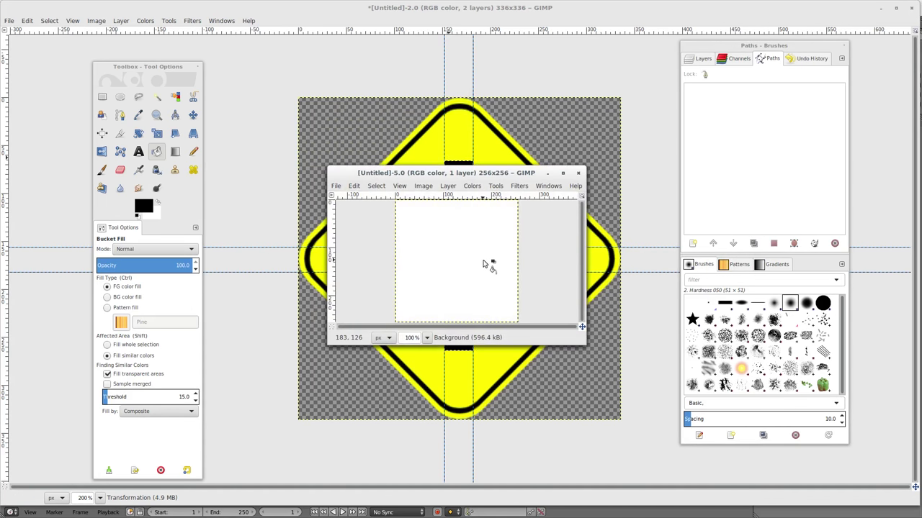
- Select the whole canvas and round its corners with a 25% radius
key("ctrl+a")
left_click(377, 187)
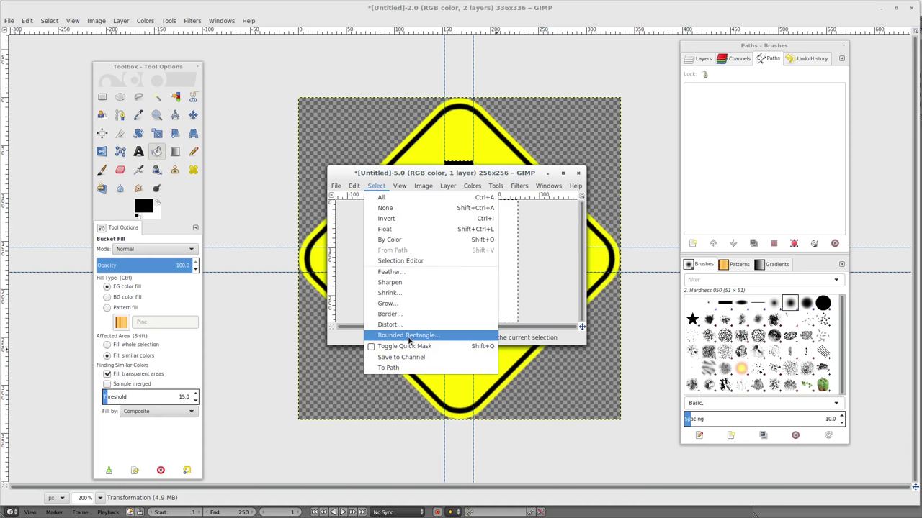
left_click(438, 332)
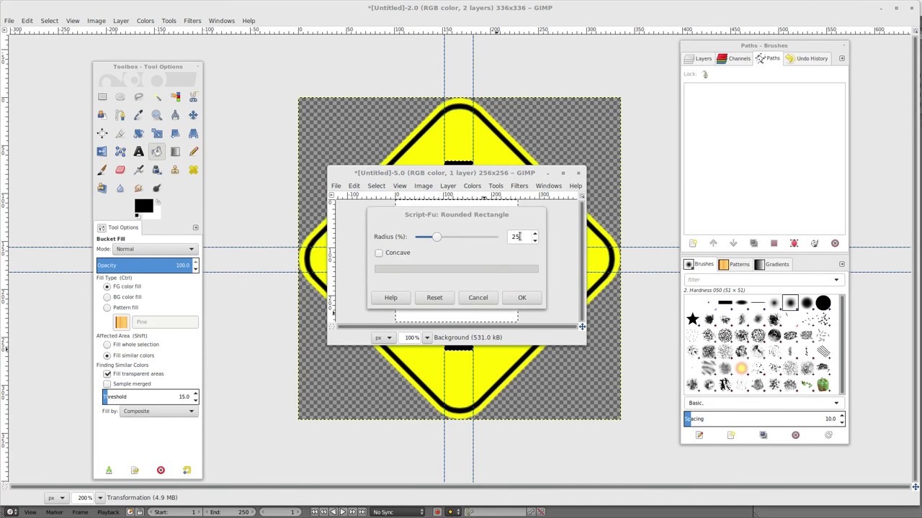
left_click(520, 299)
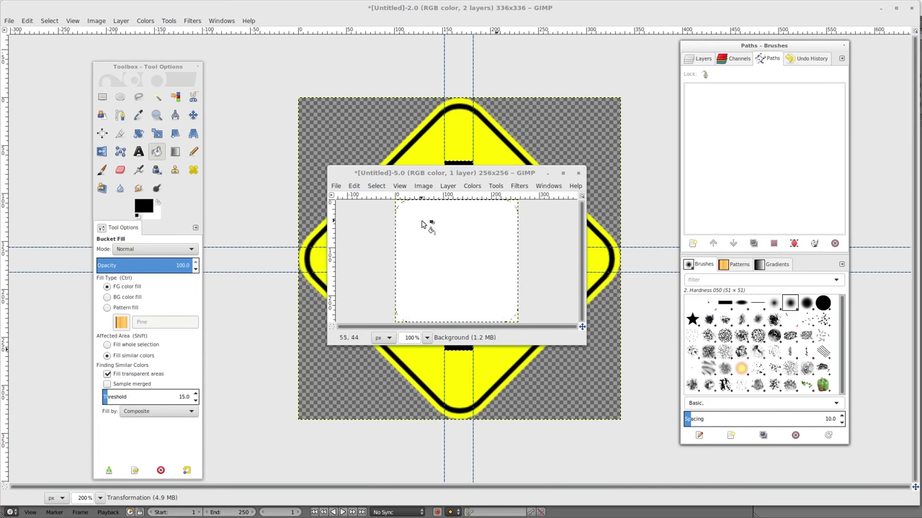
scroll(424, 216, "up", 3, "ctrl")
double_click(433, 176)
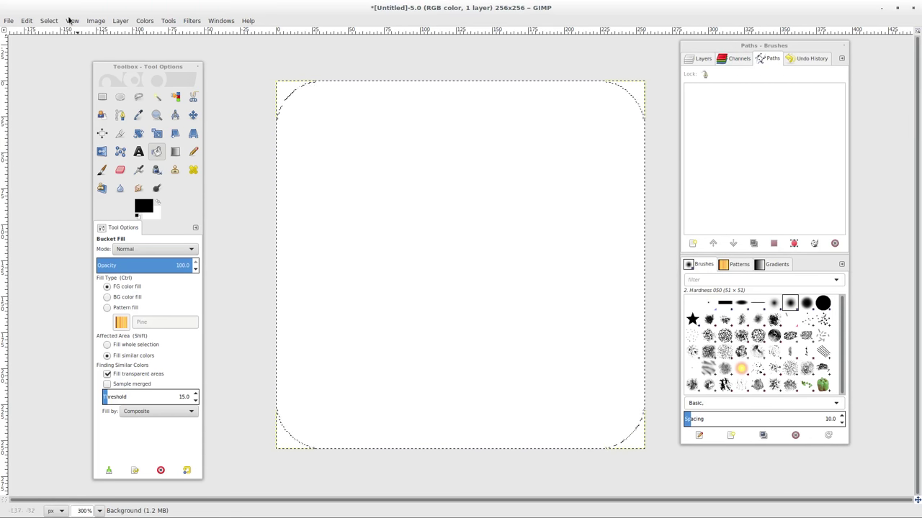
- Convert the rounded selection to a path and export it as /tmp/mysign.svg
left_click(47, 21)
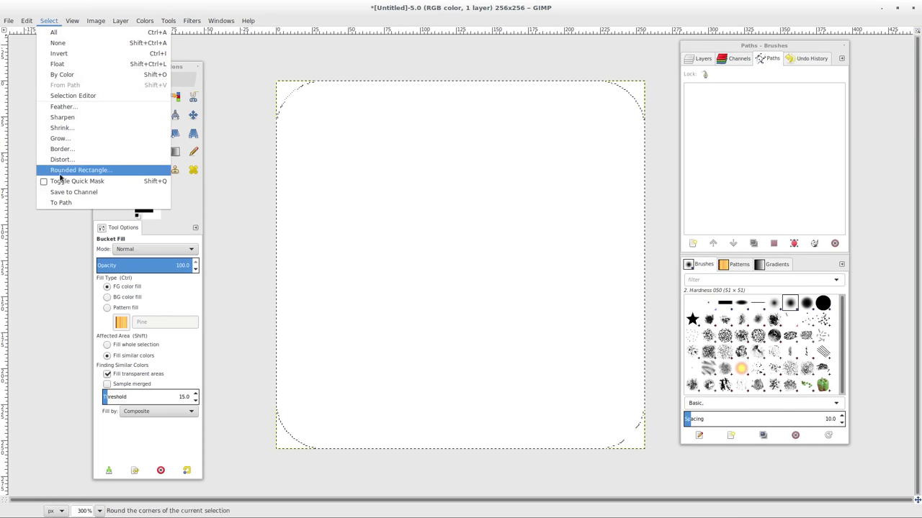
left_click(65, 202)
left_click(702, 59)
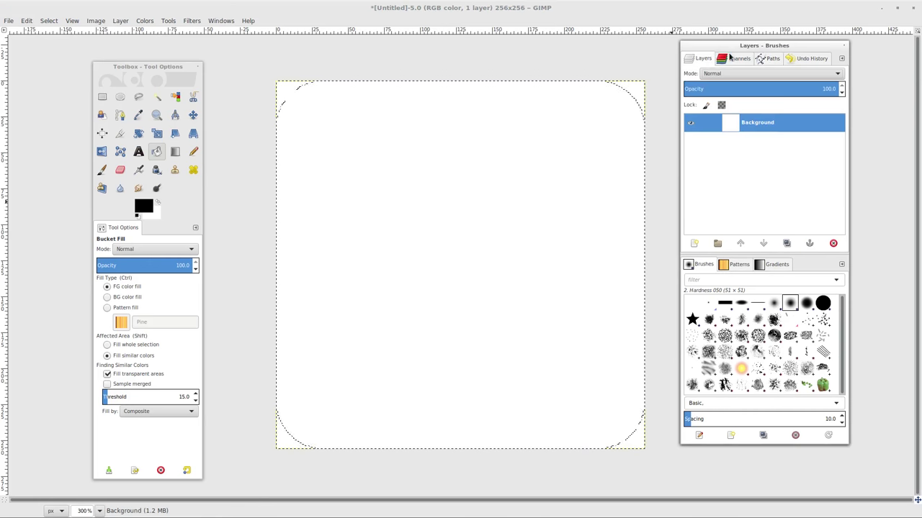
left_click(768, 59)
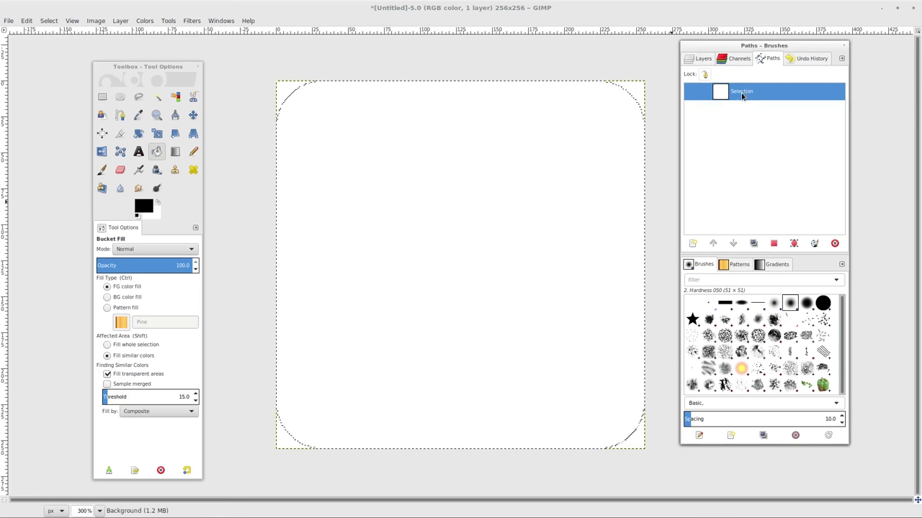
right_click(749, 95)
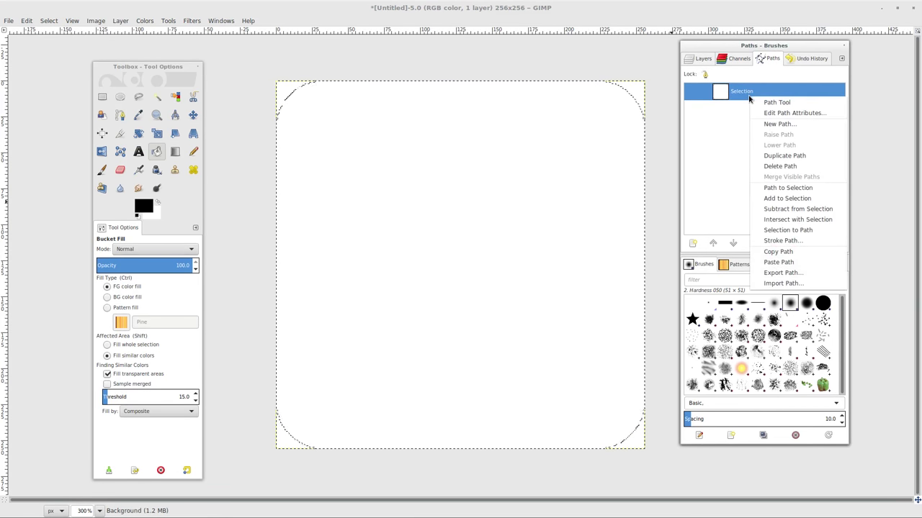
left_click(778, 274)
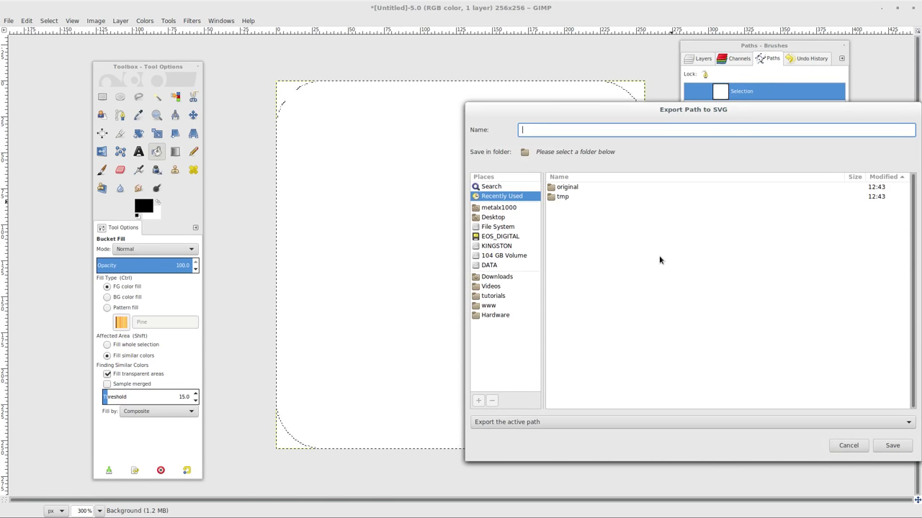
type("/tmp/mysign")
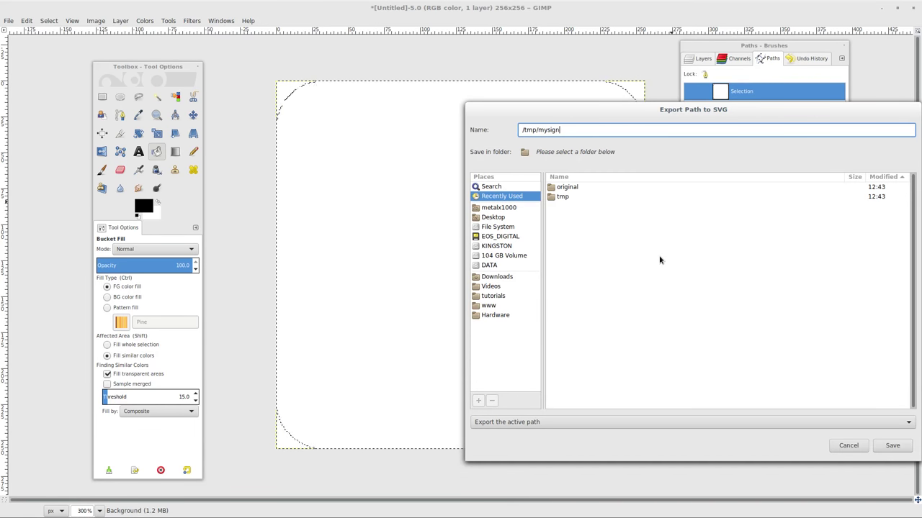
type(".svg")
key("Return")
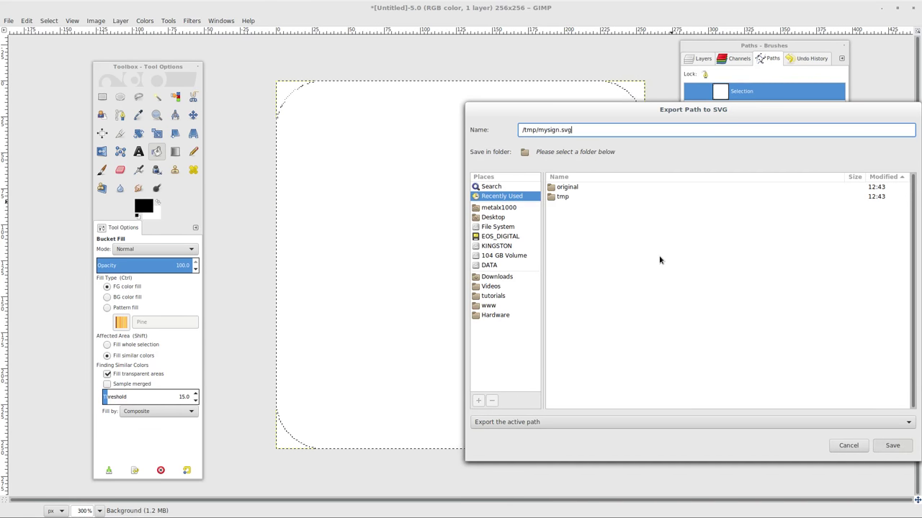
key("alt+Tab")
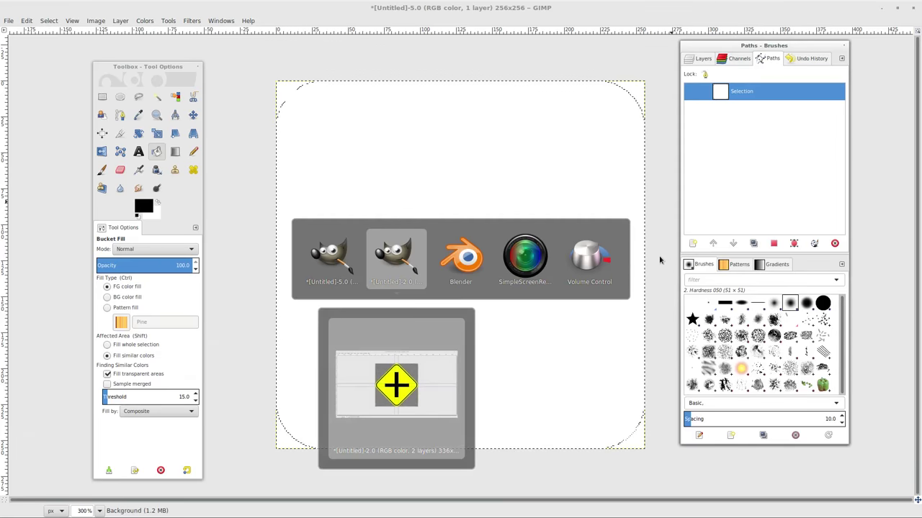
- Back in Blender, import the mysign.svg file from /tmp as a curve
key("alt+Tab")
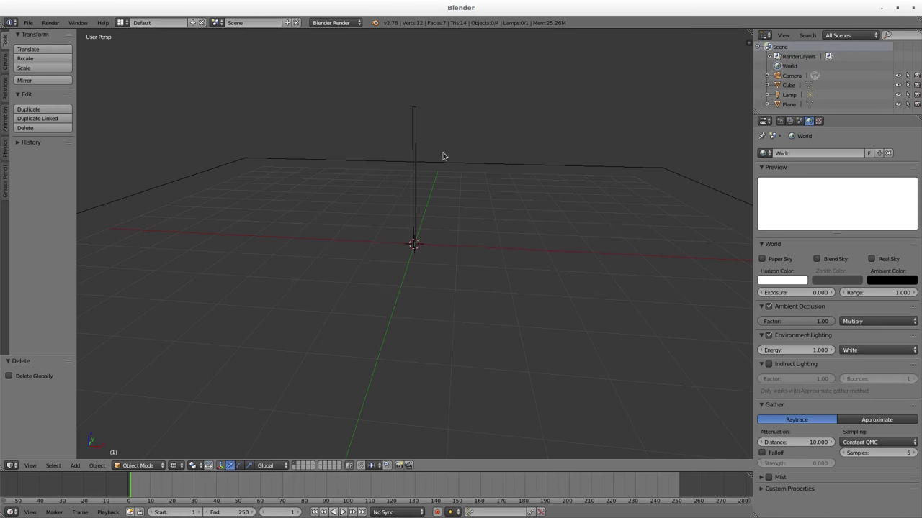
key("space")
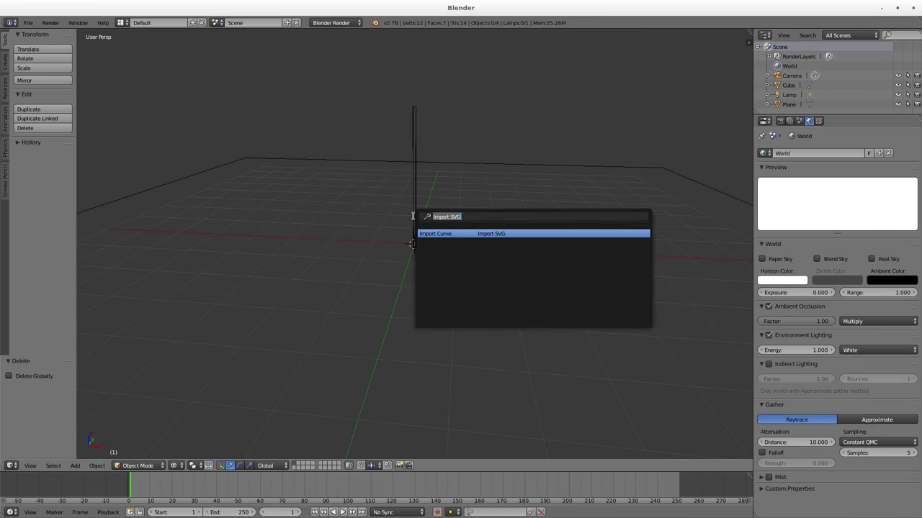
type("svg")
key("Return")
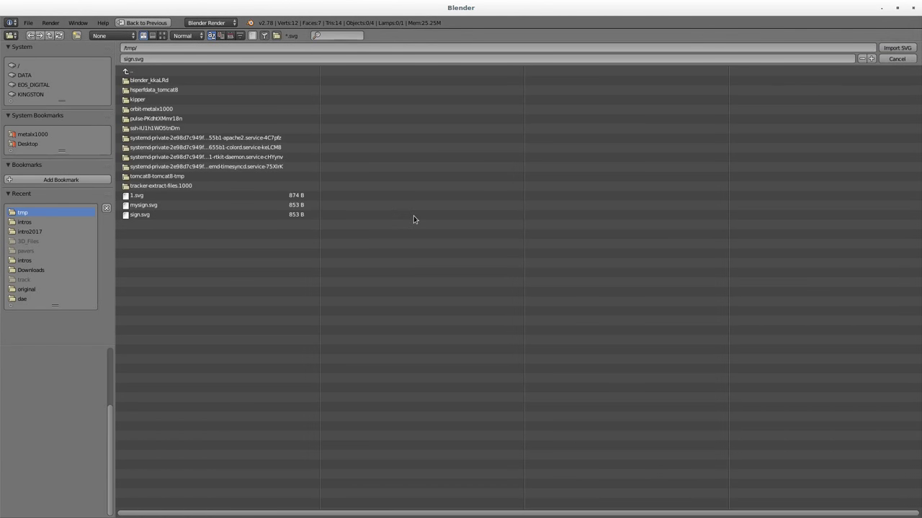
left_click(141, 205)
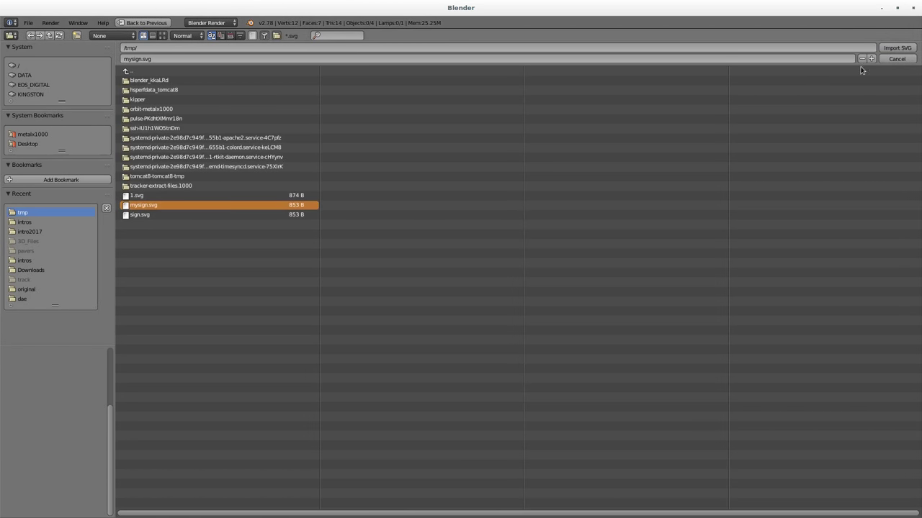
left_click(890, 48)
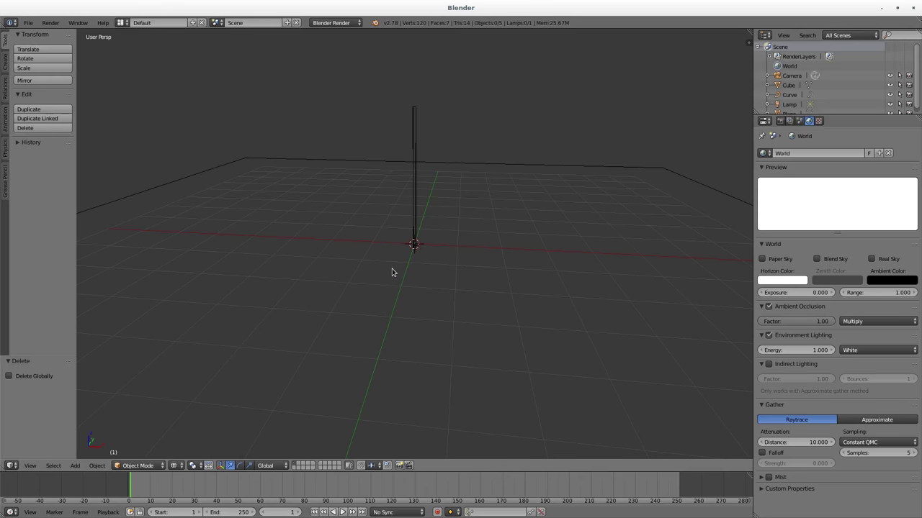
- Centre the imported curve's geometry on its origin and scale it up by 5.376
key("KP_7")
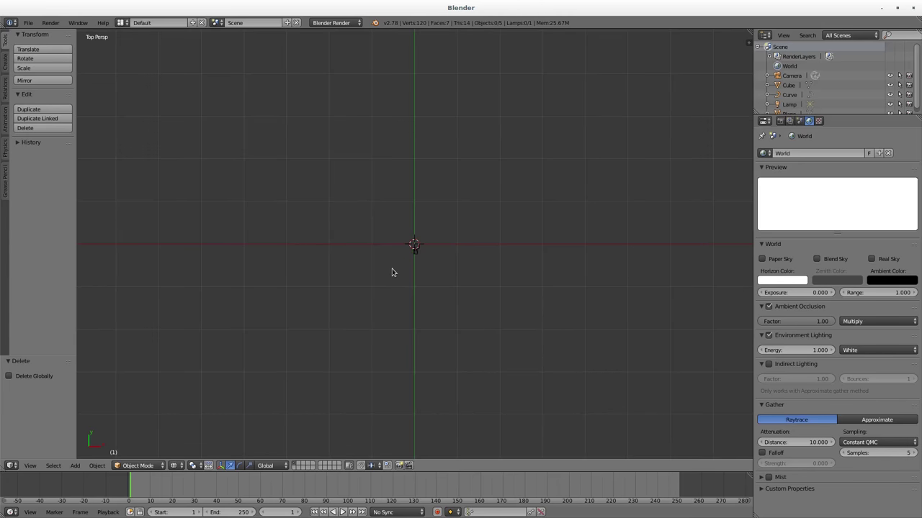
scroll(428, 262, "up", 5)
right_click(432, 248)
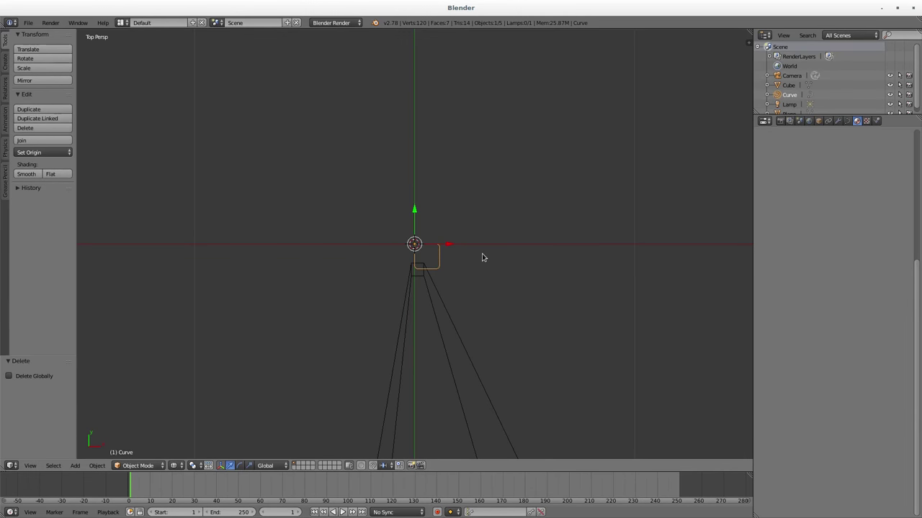
key("shift+ctrl+alt+c")
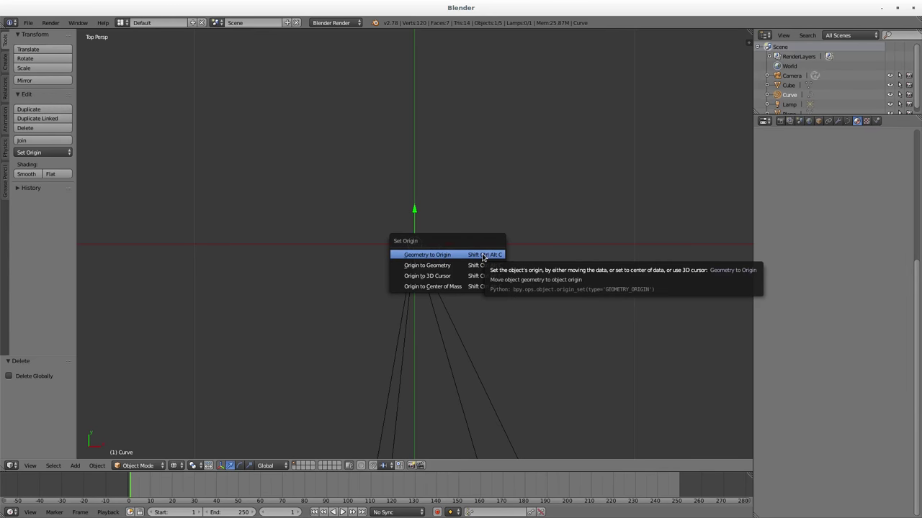
left_click(482, 255)
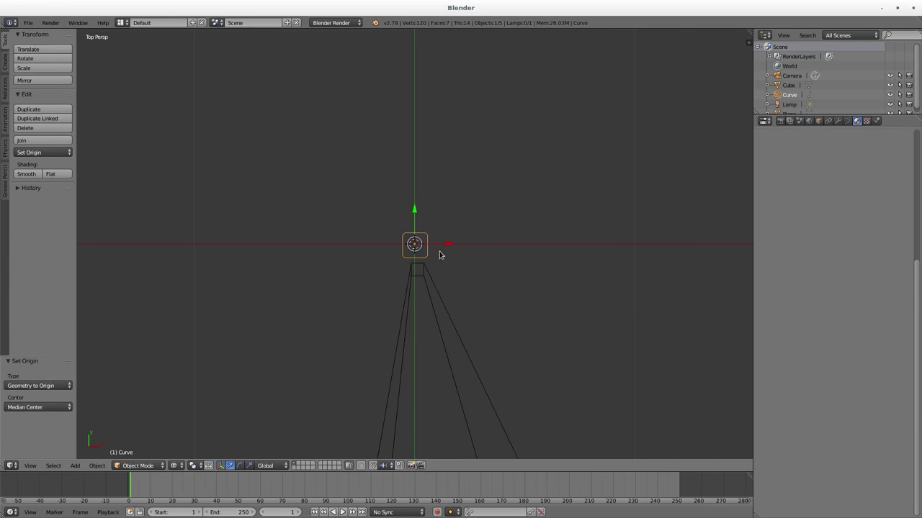
key("s")
left_click(93, 286)
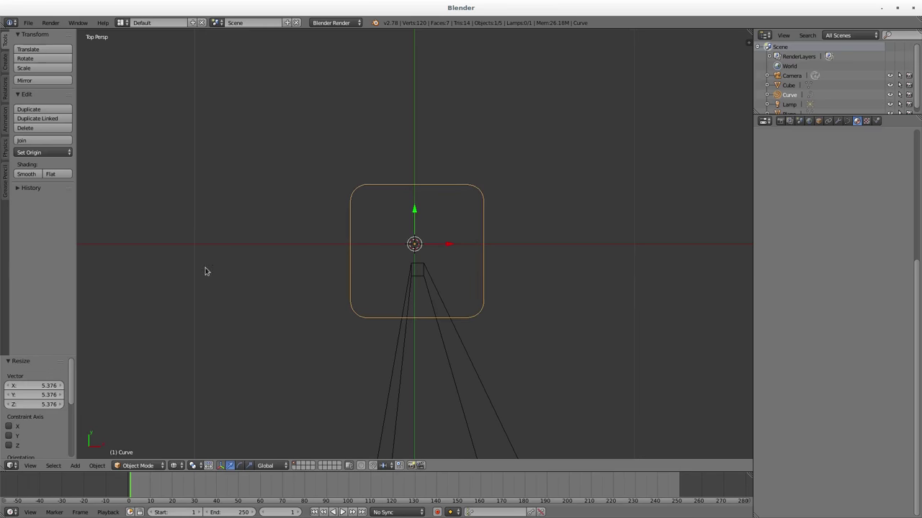
- Stand the curve upright with a 90° X rotation and scale it by 1.709
key("KP_1")
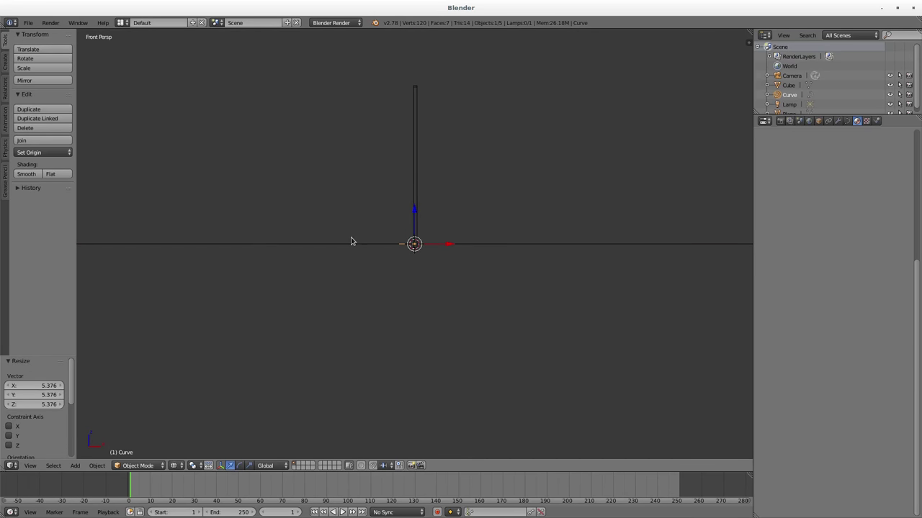
type("rx90")
key("Return")
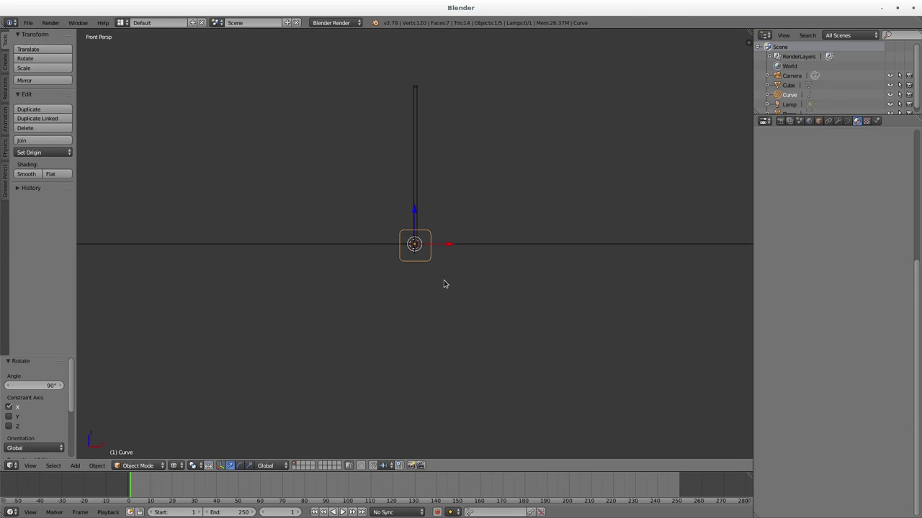
key("s")
left_click(494, 295)
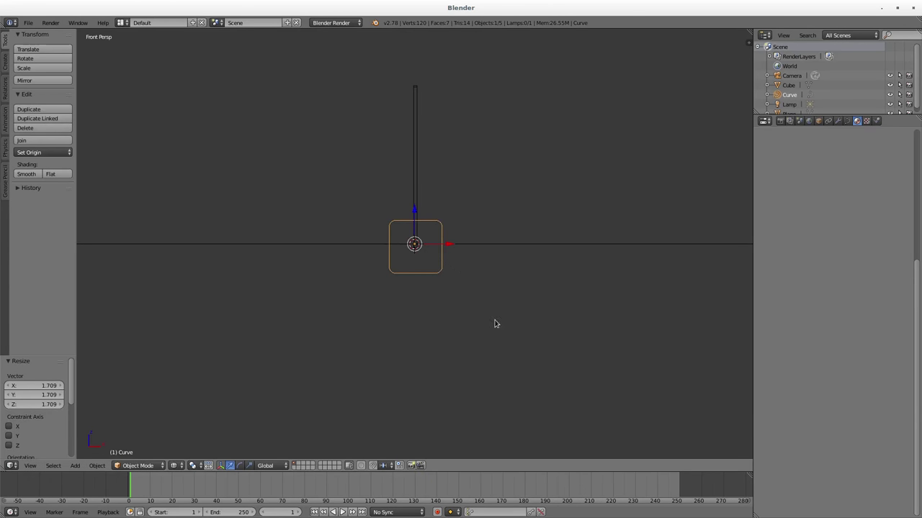
- Shrink the curve to 0.825 and rotate it 45° about Y into a diamond
key("s")
left_click(486, 312)
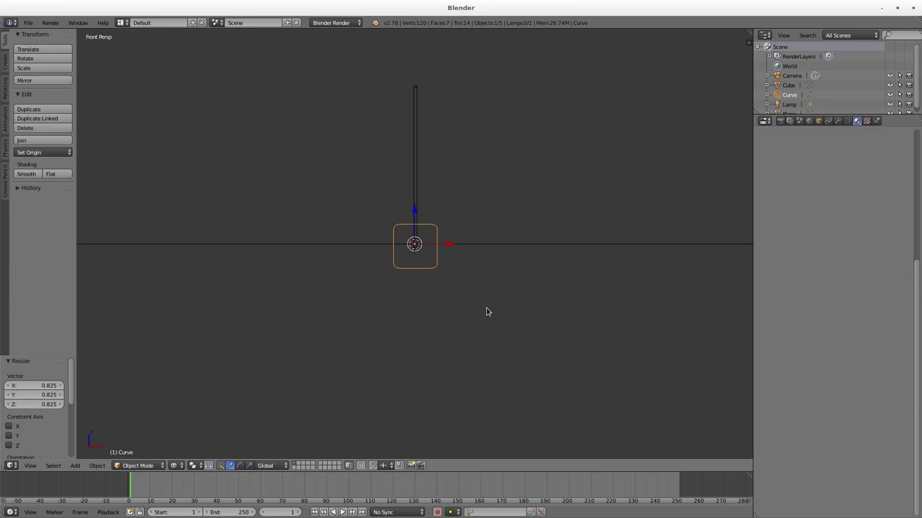
key("r")
key("y")
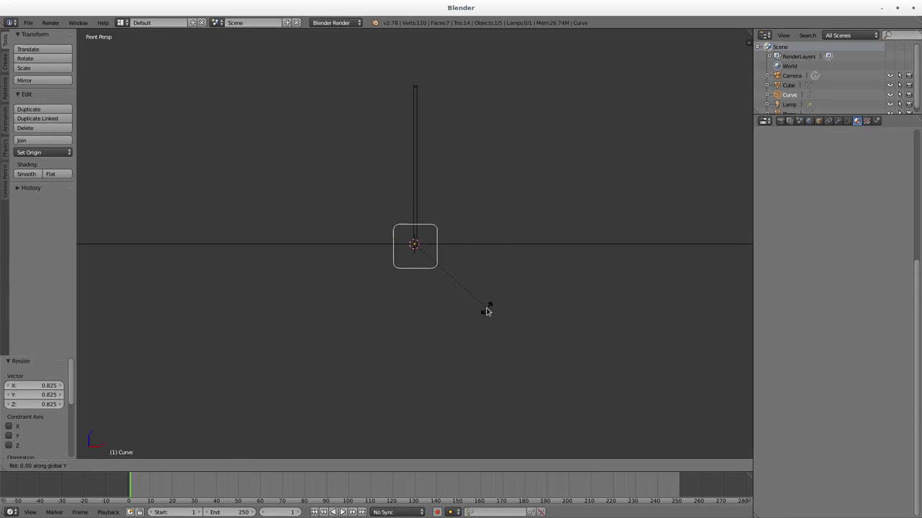
type("45")
key("Return")
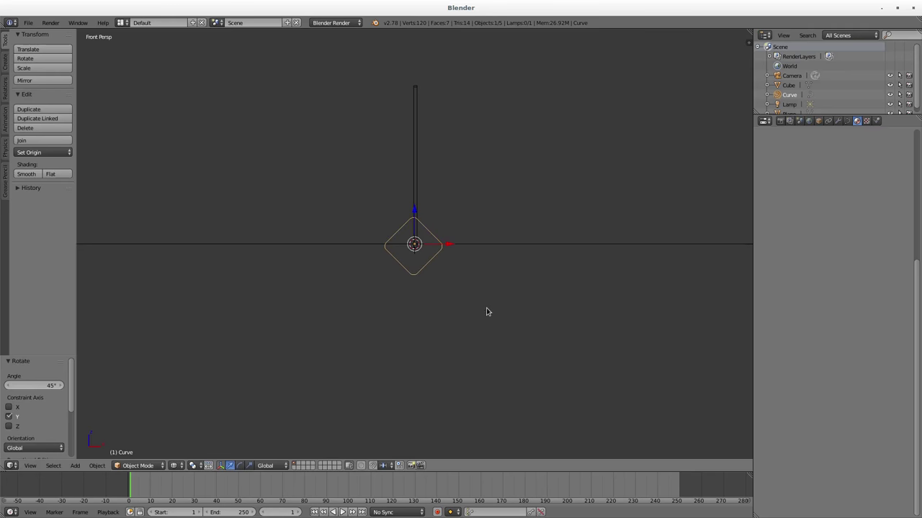
- Move the diamond to the pole top and shift it -0.169 along Y in front
key("g")
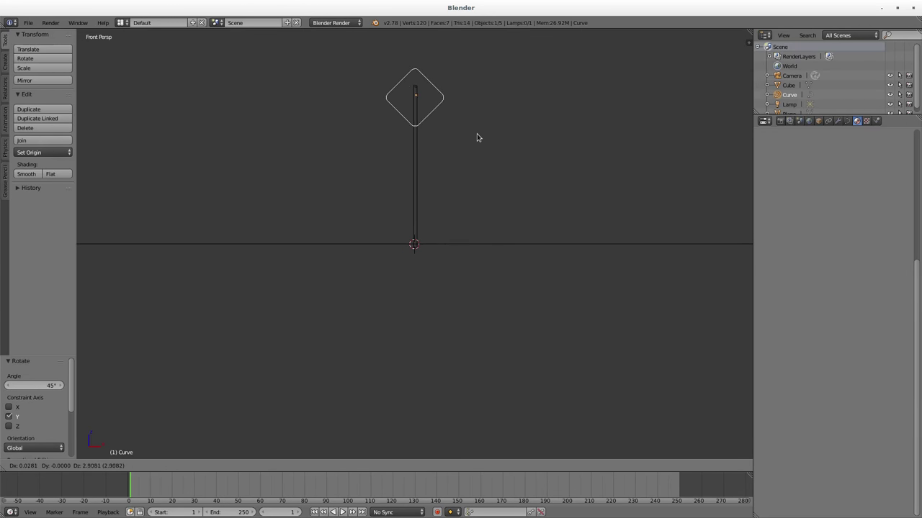
left_click(476, 134)
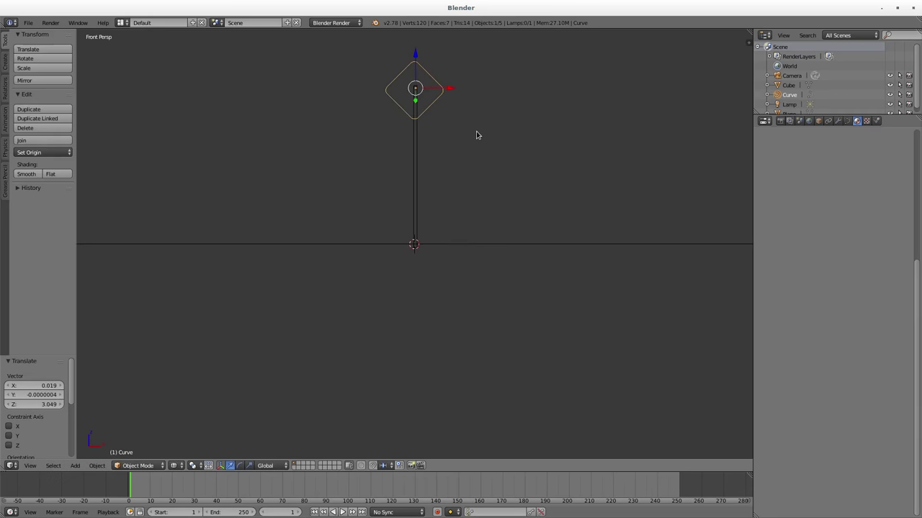
key("KP_3")
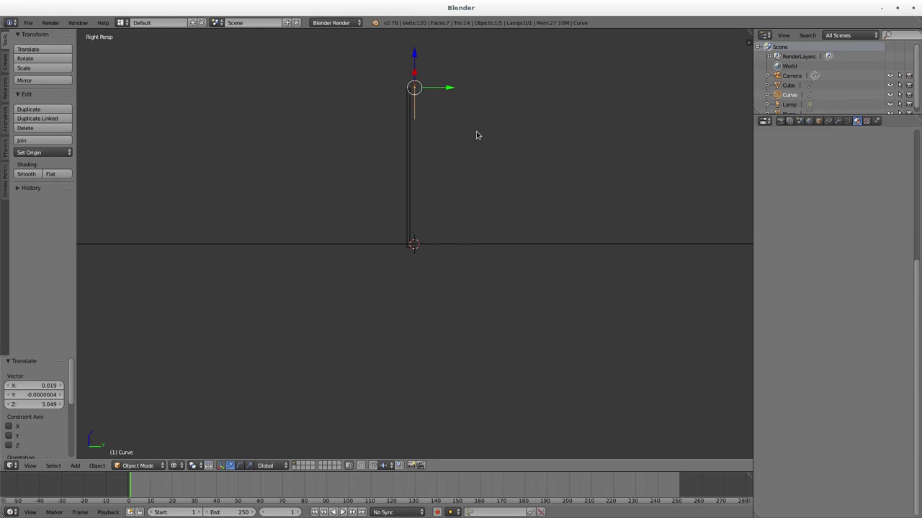
key("g")
key("y")
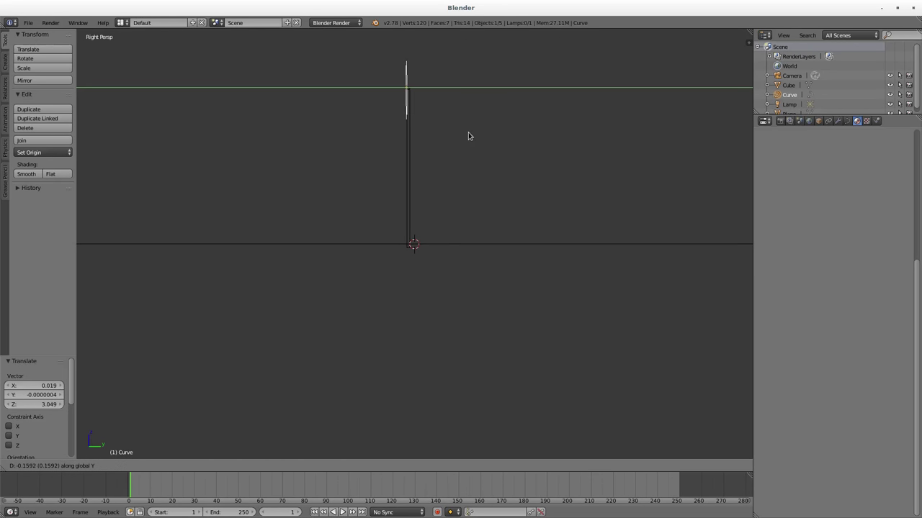
left_click(468, 137)
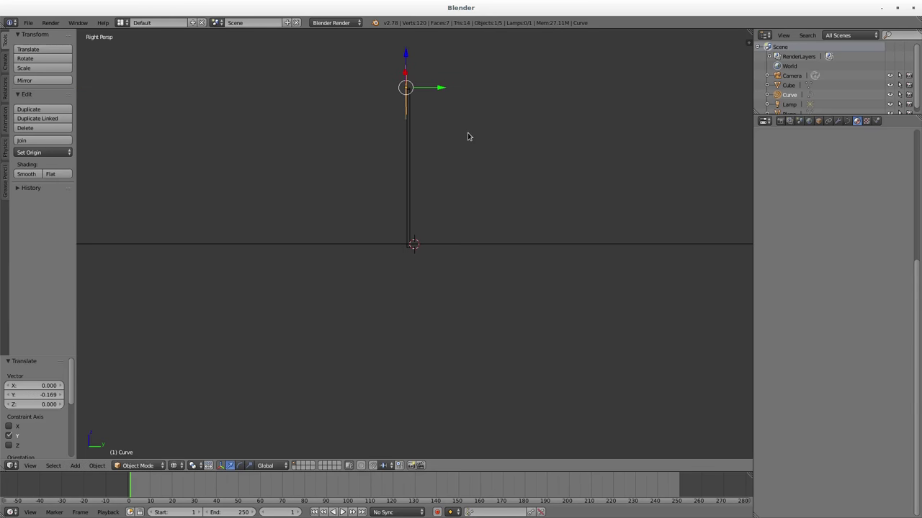
- Make the sign curve a filled 2D shape with 0.001 extrusion
left_click(846, 120)
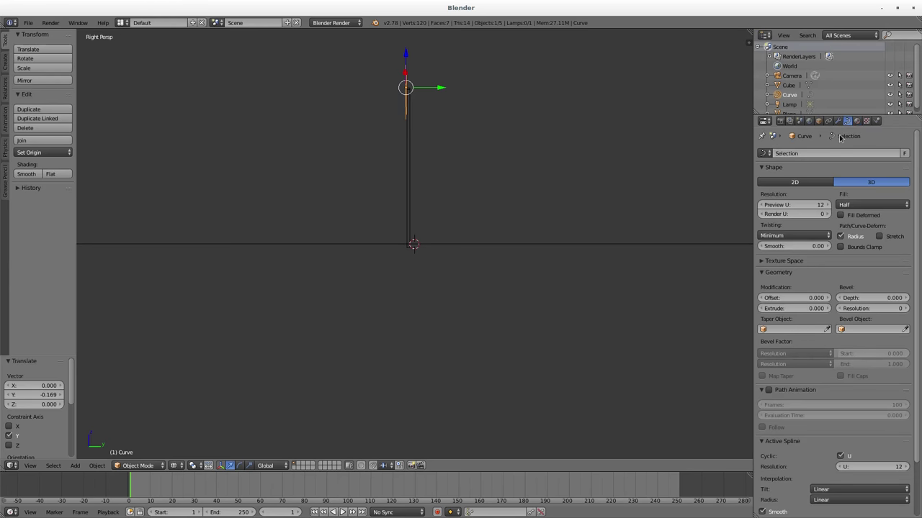
left_click(809, 186)
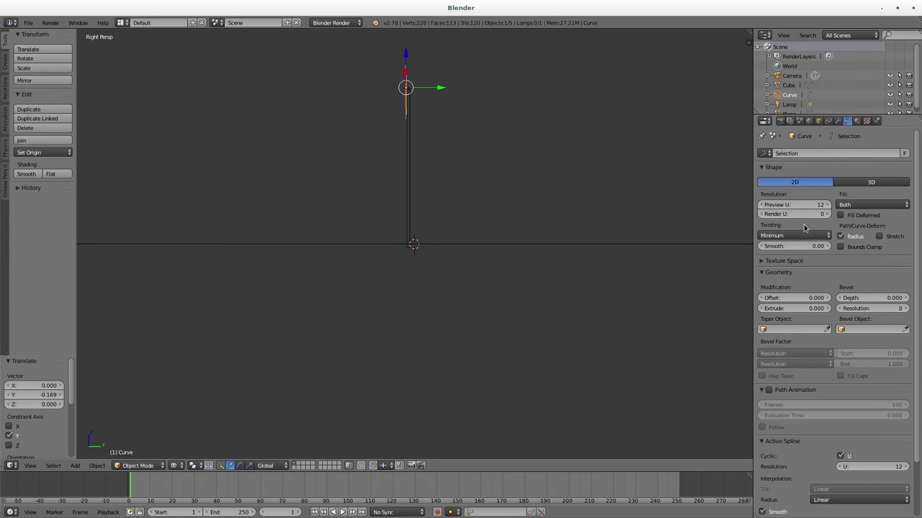
left_click(826, 308)
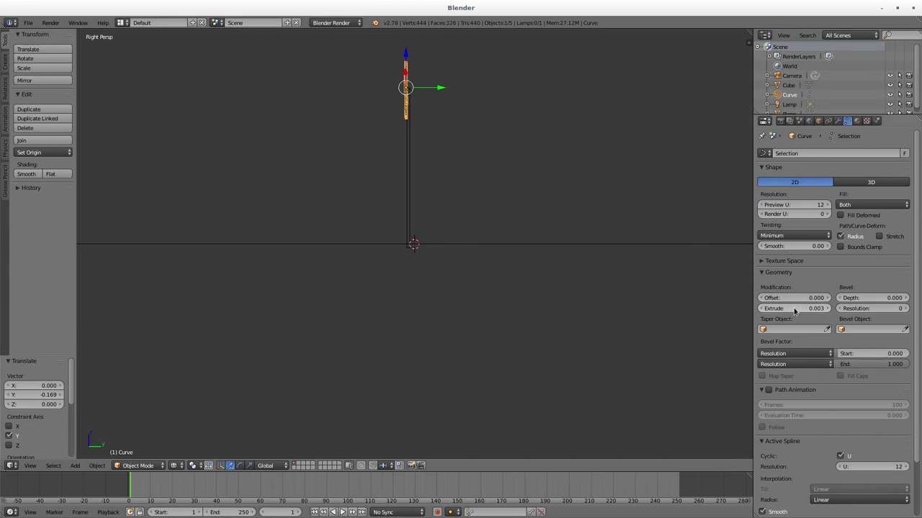
left_click(761, 310)
left_click(761, 311)
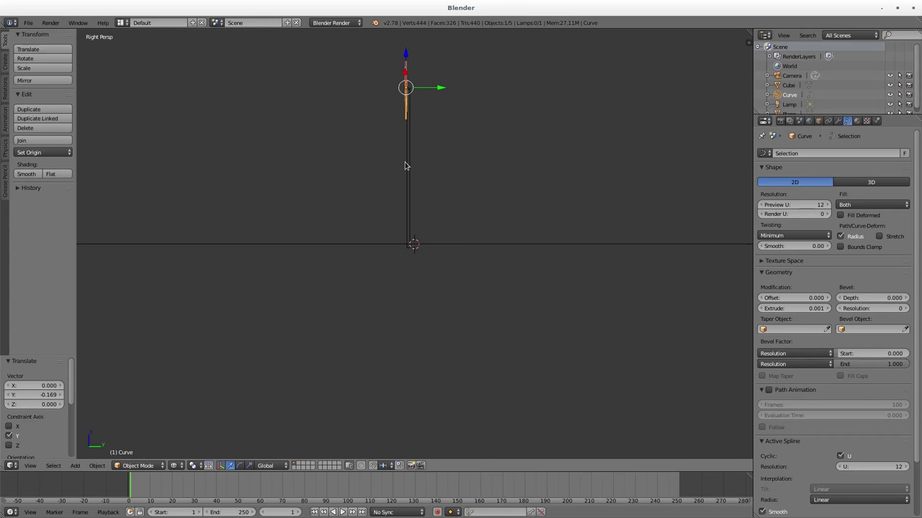
- Test-render the sign on its pole, then set viewport shading to Texture
key("F12")
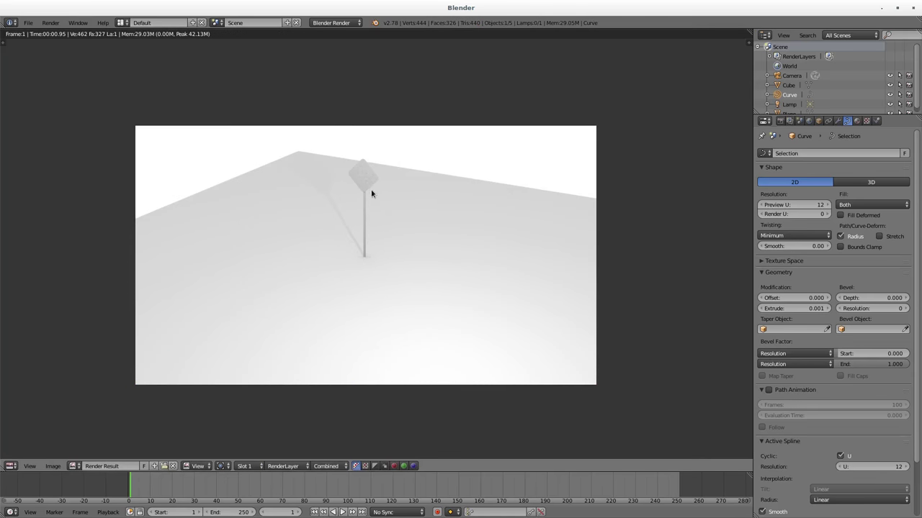
key("Escape")
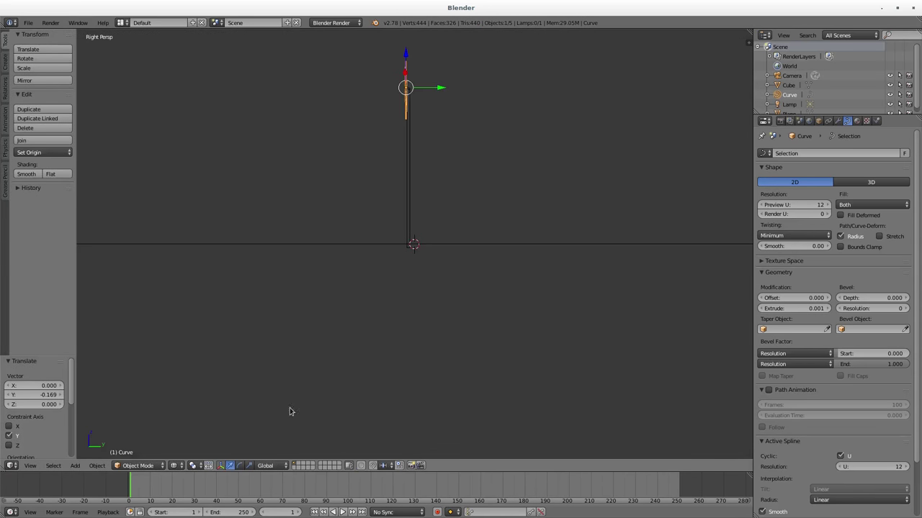
left_click(193, 466)
left_click(174, 465)
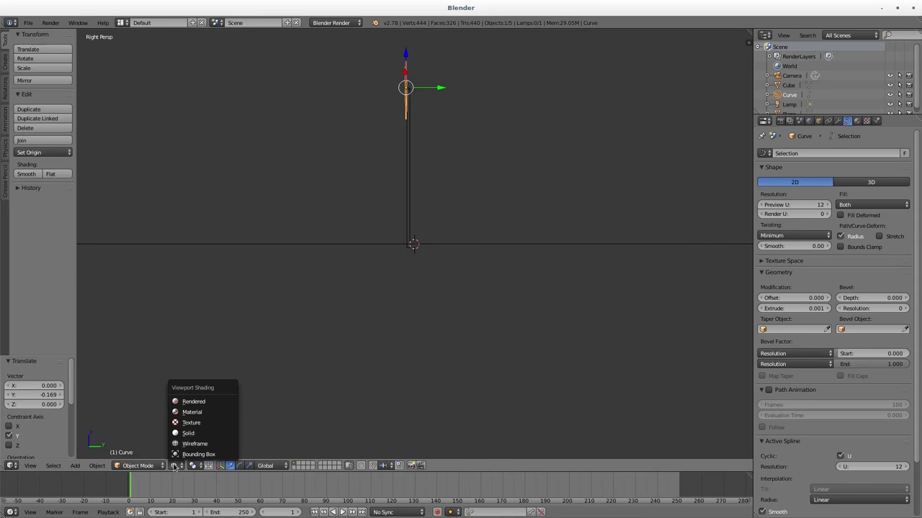
left_click(190, 423)
mouse_move(436, 175)
middle_mouse_down()
mouse_move(444, 219)
mouse_move(489, 222)
mouse_move(393, 249)
mouse_move(397, 228)
mouse_move(504, 226)
mouse_move(528, 202)
mouse_move(491, 227)
mouse_move(483, 209)
middle_mouse_up()
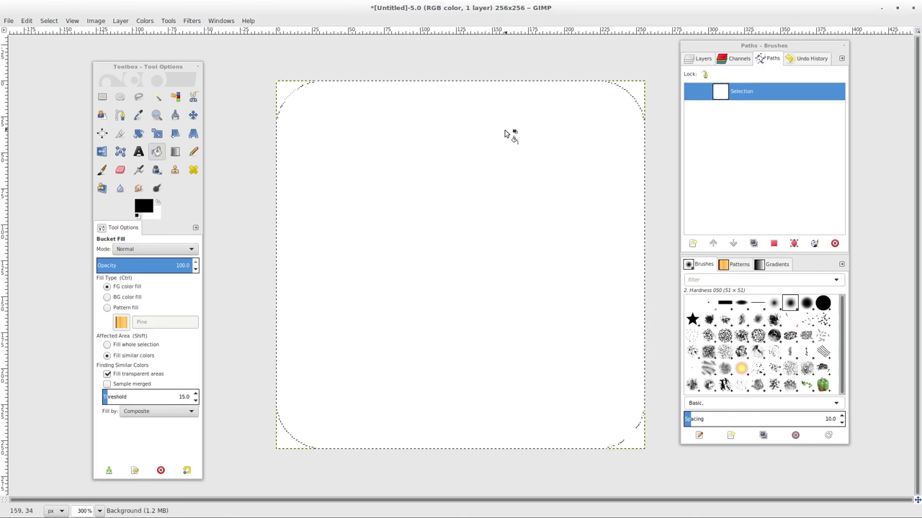
- Close the unsaved 256×256 GIMP image, discarding its changes
left_click(913, 8)
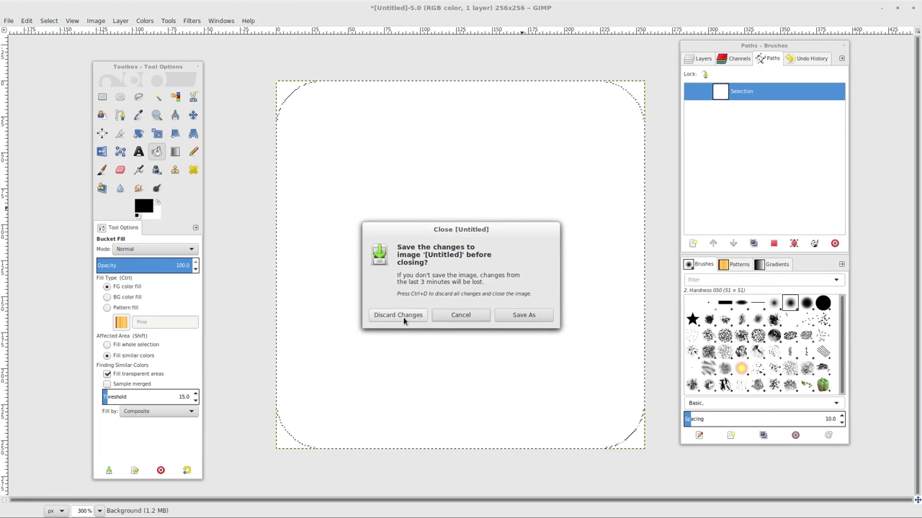
left_click(404, 322)
key("alt+Tab")
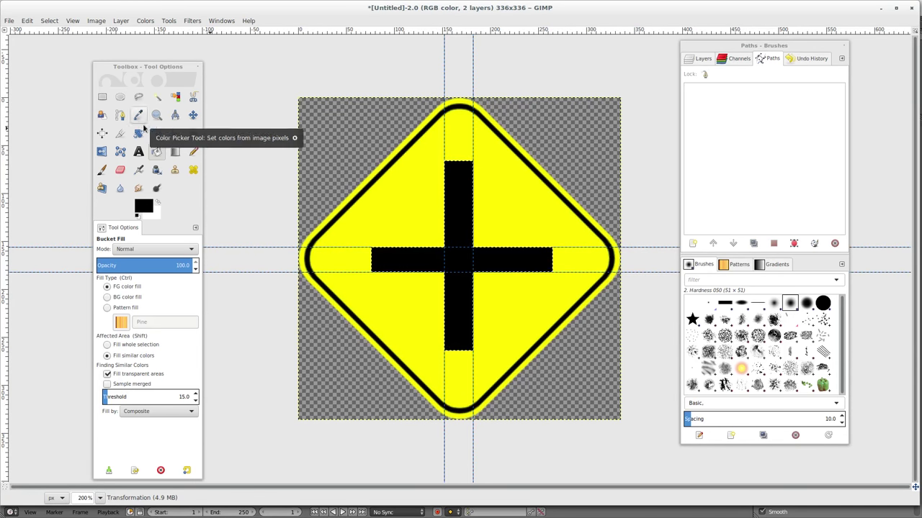
- Set the foreground colour to yellow and select the Transformation layer
left_click(142, 207)
left_click(137, 146)
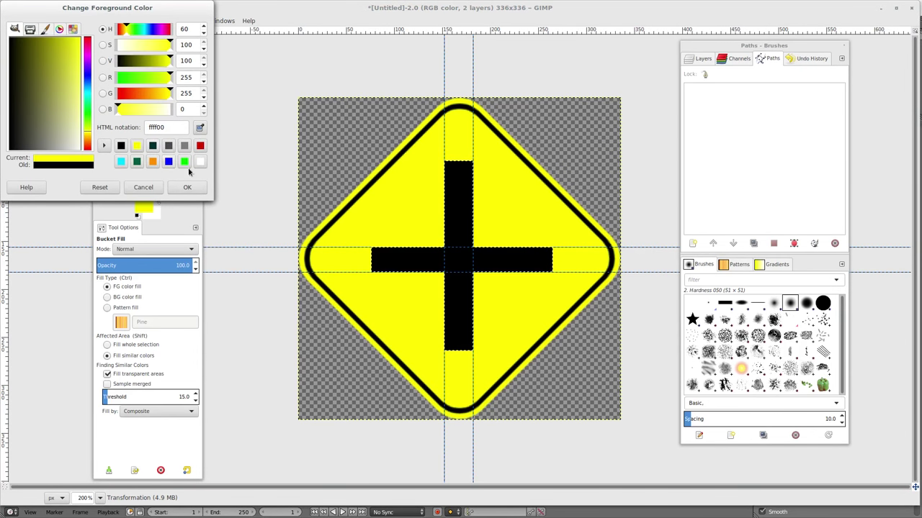
left_click(187, 187)
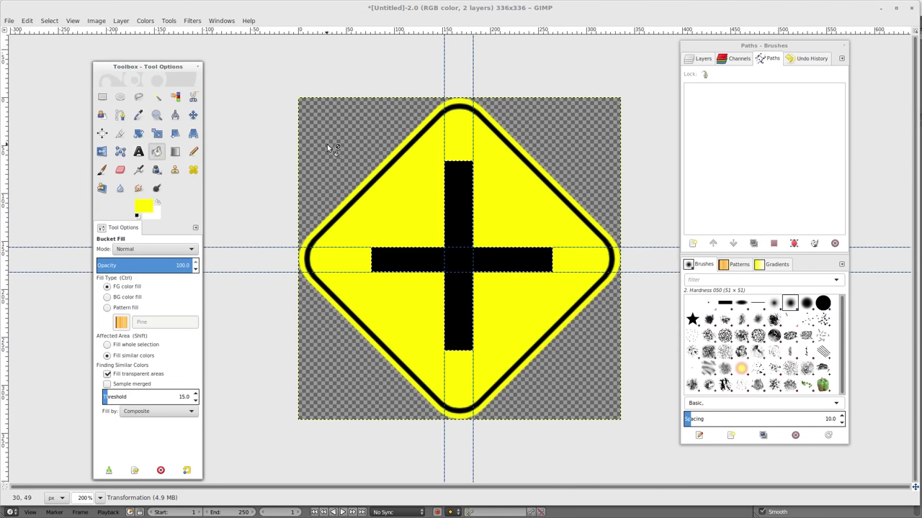
left_click(700, 59)
left_click(745, 141)
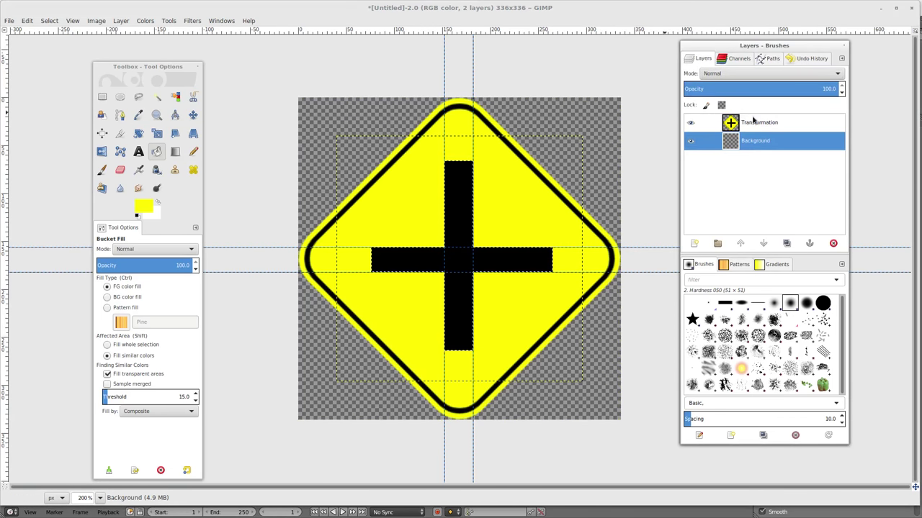
left_click(753, 121)
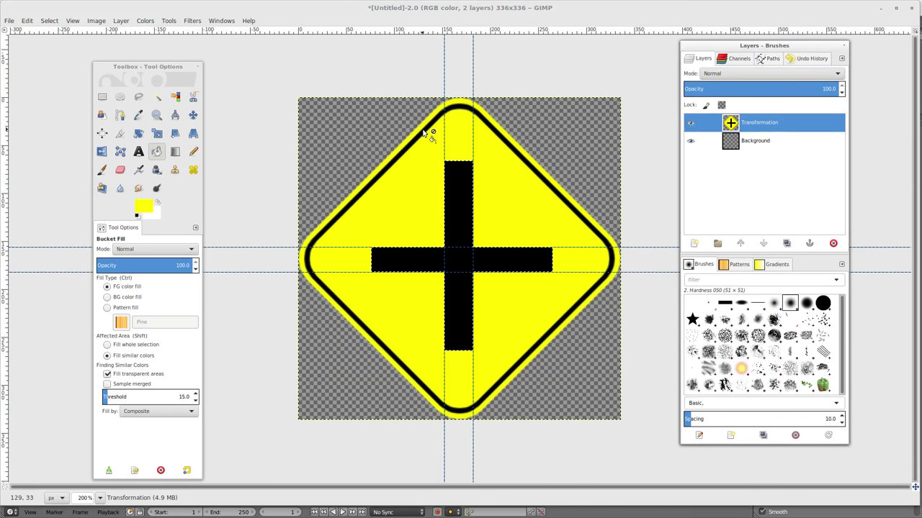
- Bucket-fill the four transparent corners yellow and re-export to sign1.png
left_click(355, 142)
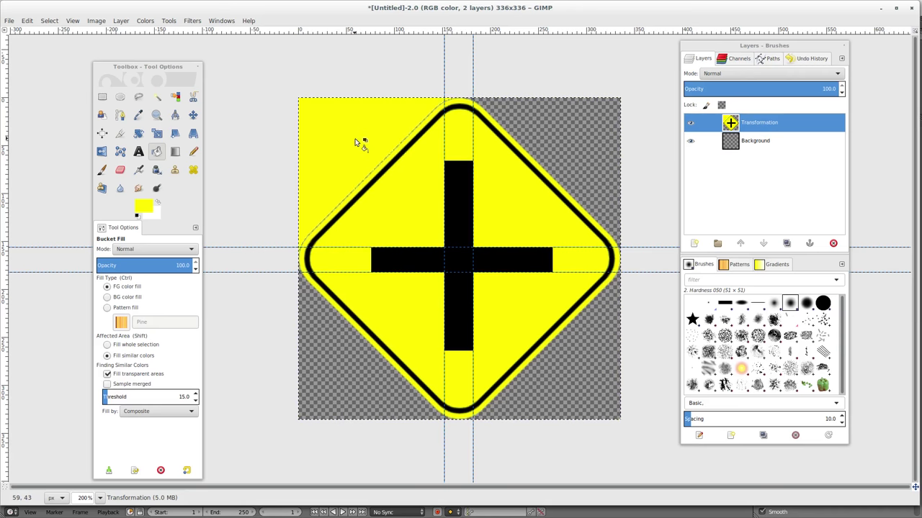
left_click(554, 122)
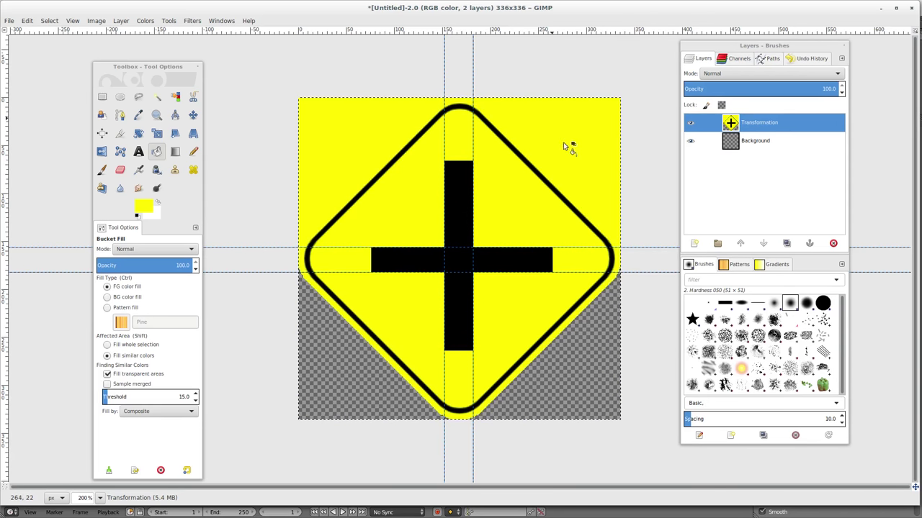
left_click(539, 340)
left_click(329, 313)
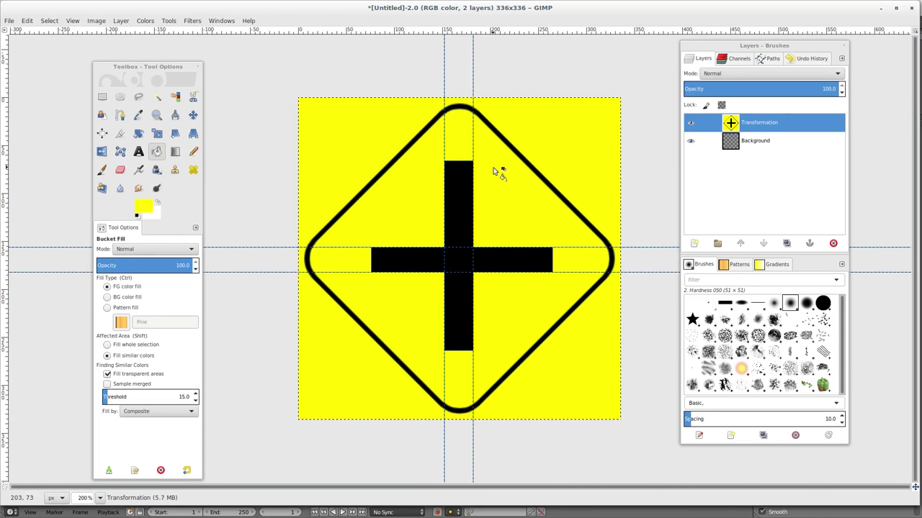
key("ctrl+e")
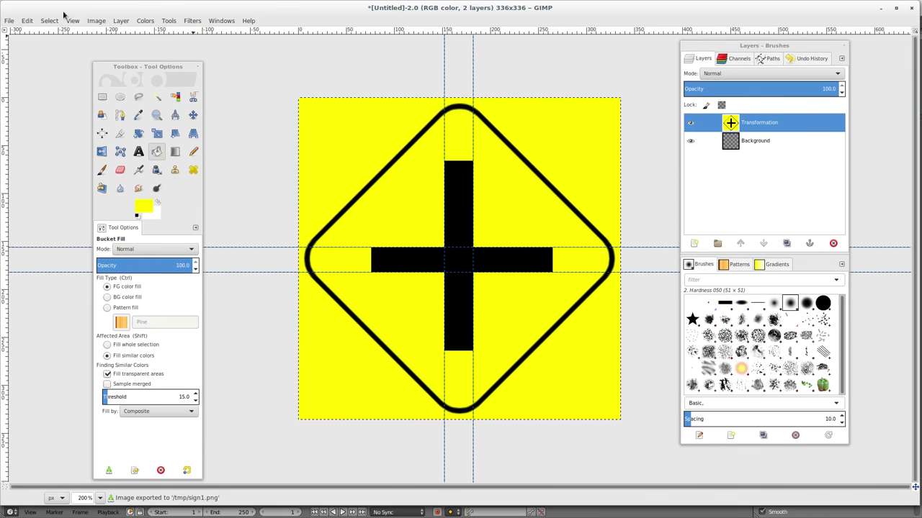
- Export the image as sign1.png, replacing the existing file, then return to Blender
left_click(9, 21)
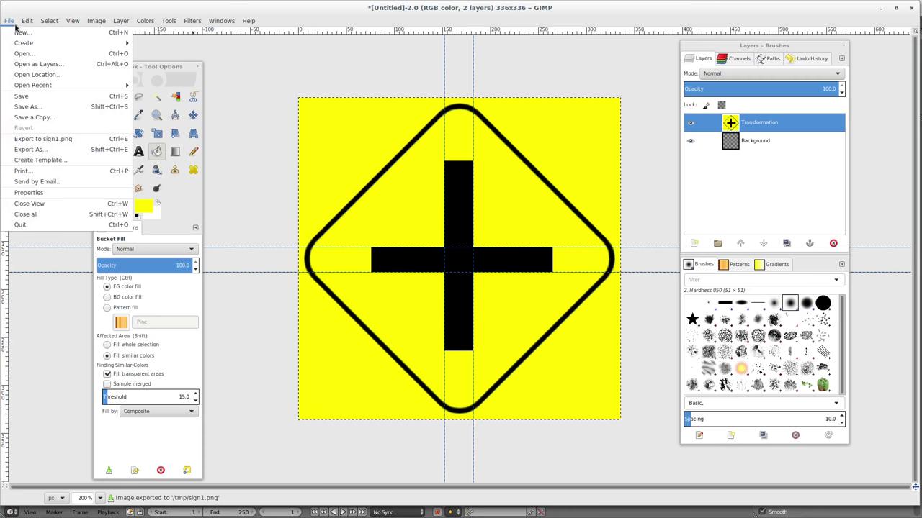
left_click(62, 149)
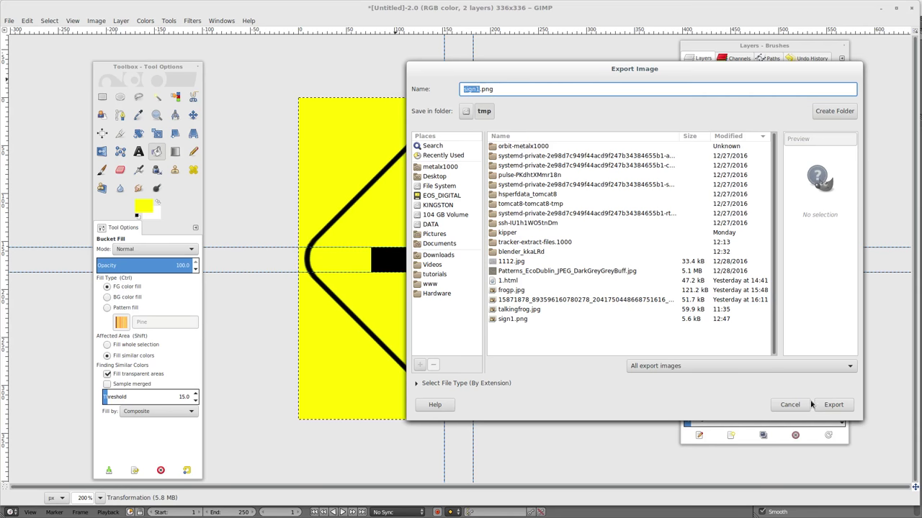
left_click(833, 405)
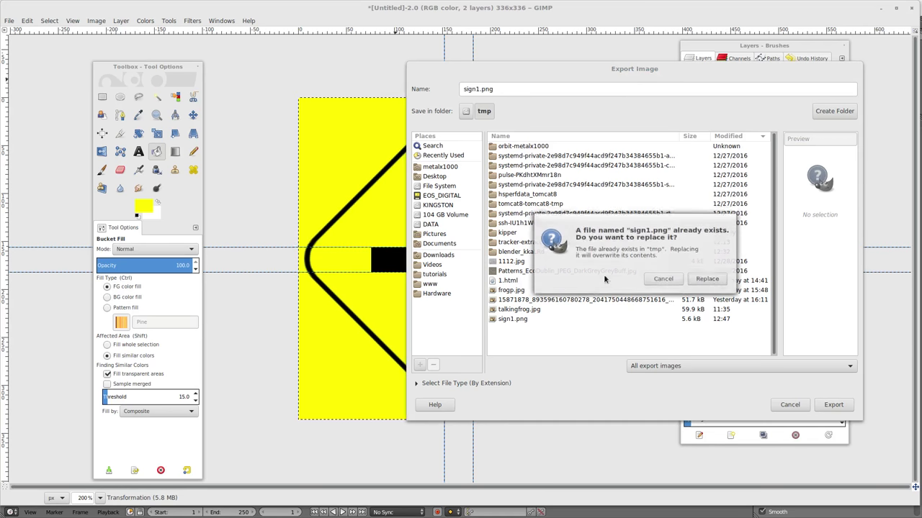
left_click(720, 280)
left_click(684, 318)
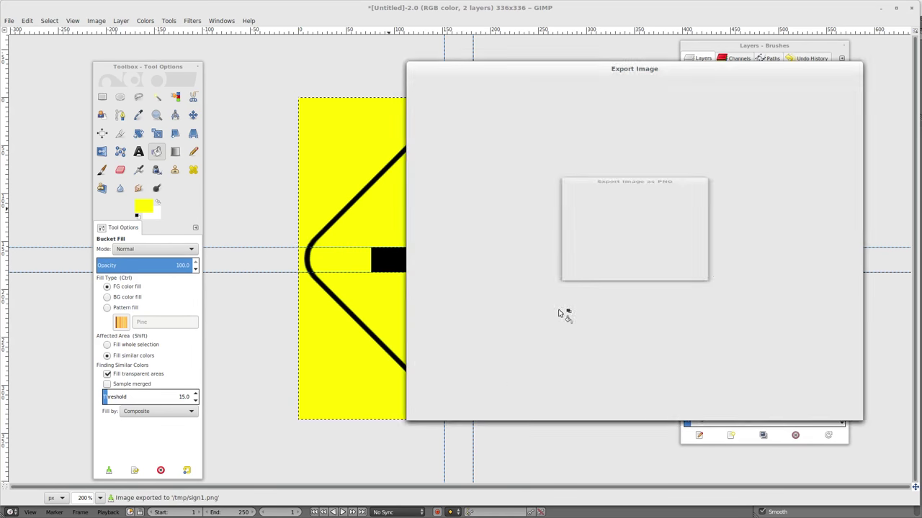
key("alt+Tab")
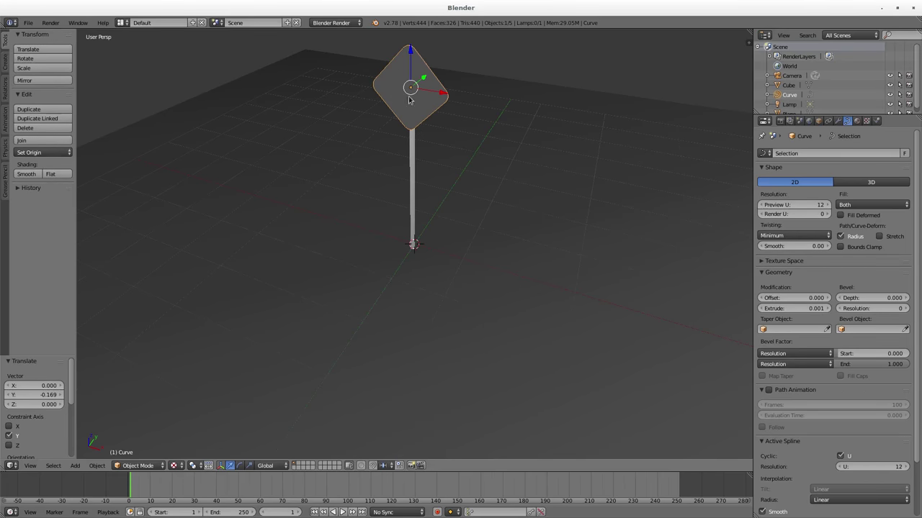
- Convert the diamond sign from curve to mesh and view it from the front
left_click(96, 466)
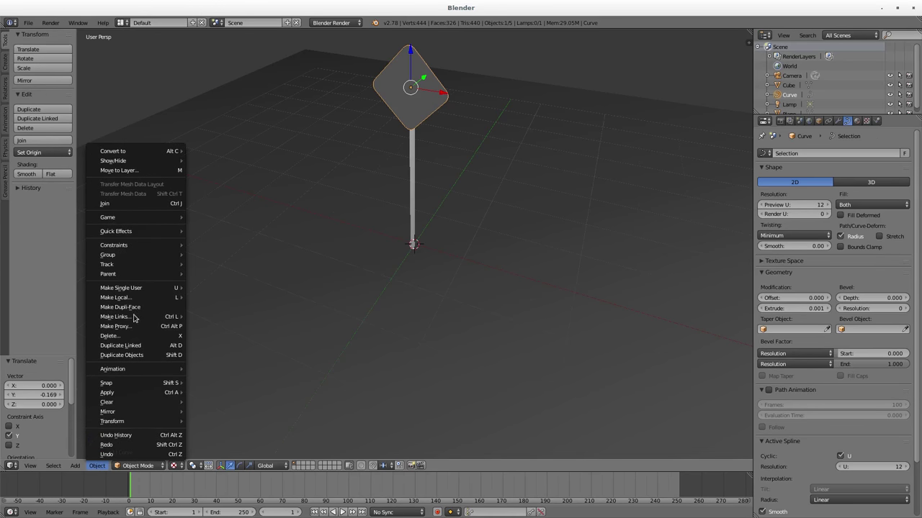
mouse_move(147, 152)
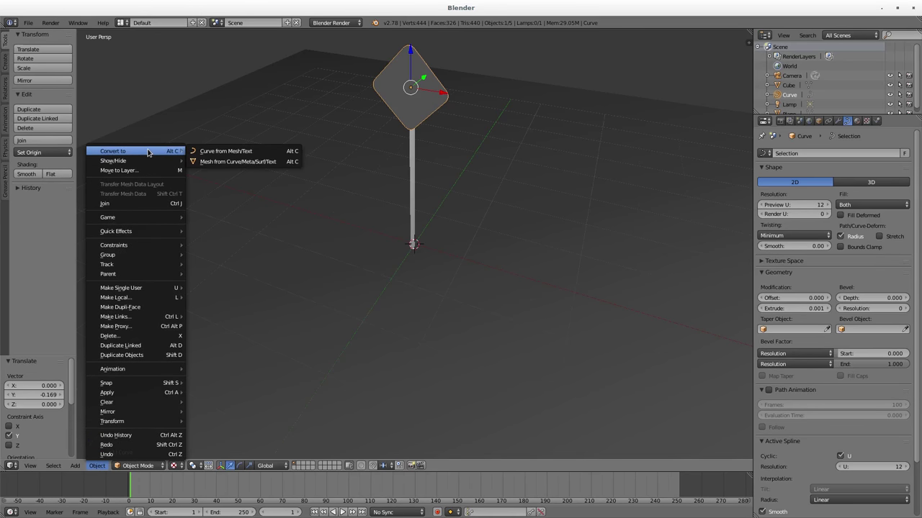
left_click(221, 163)
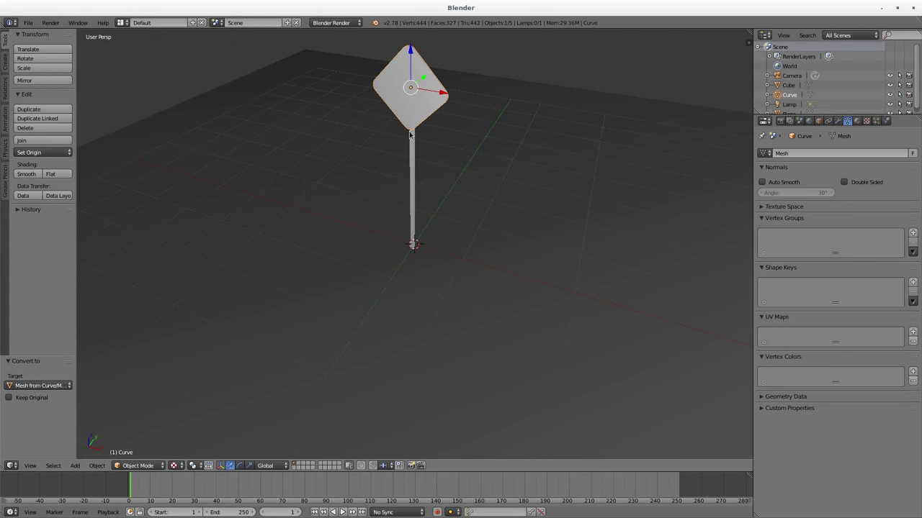
key("KP_1")
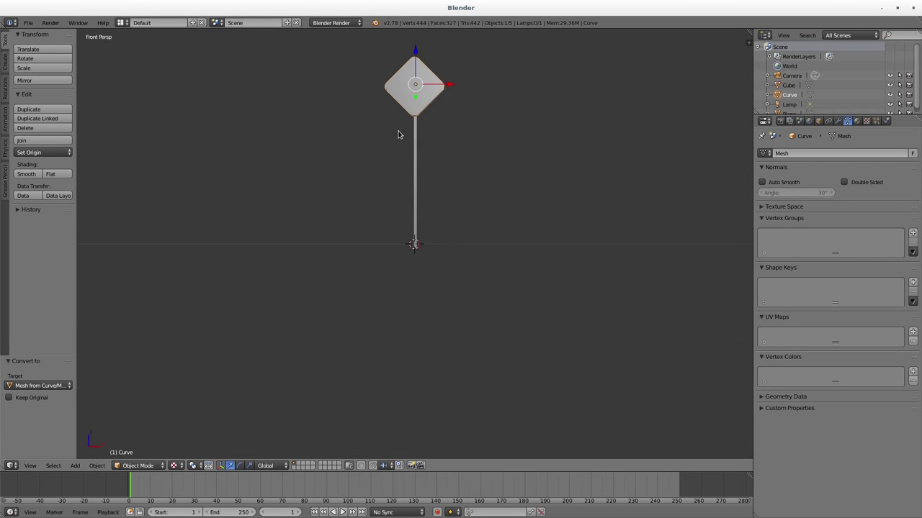
- Project all of the sign mesh's UVs from the front view, then split the 3D view into two side-by-side areas
key("Tab")
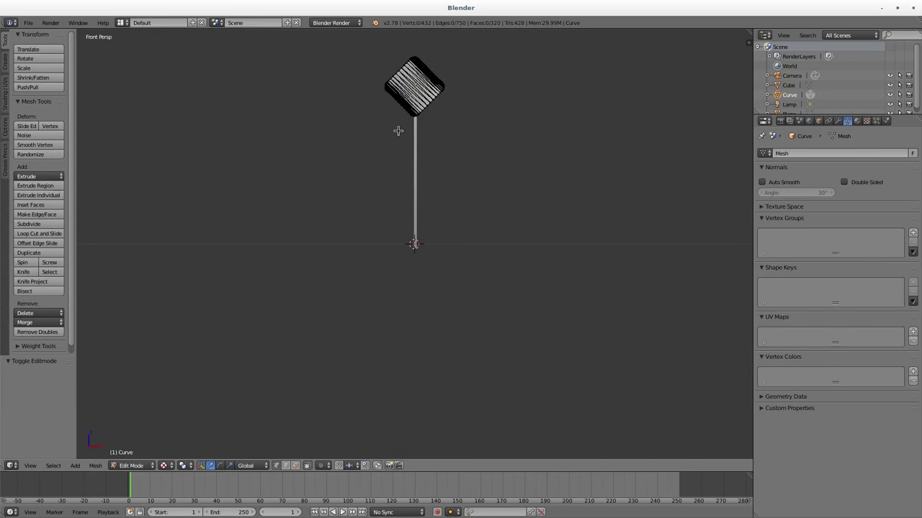
key("a")
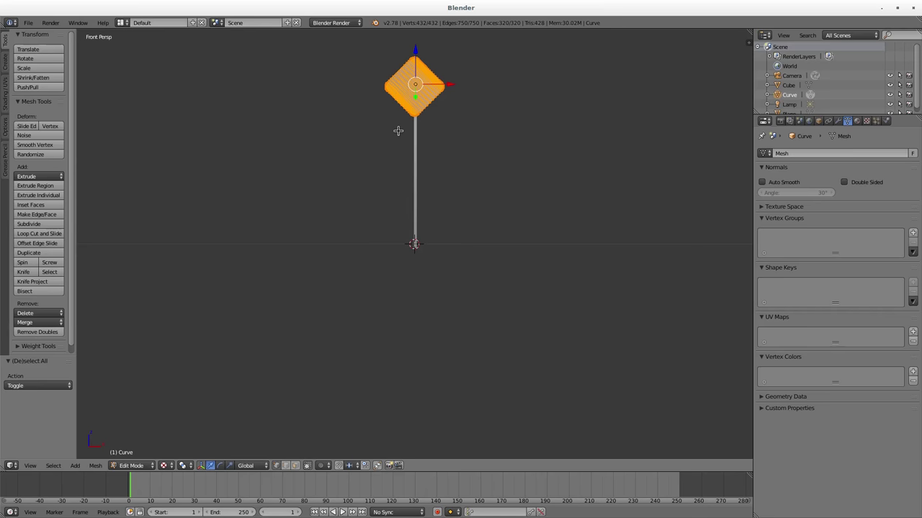
key("u")
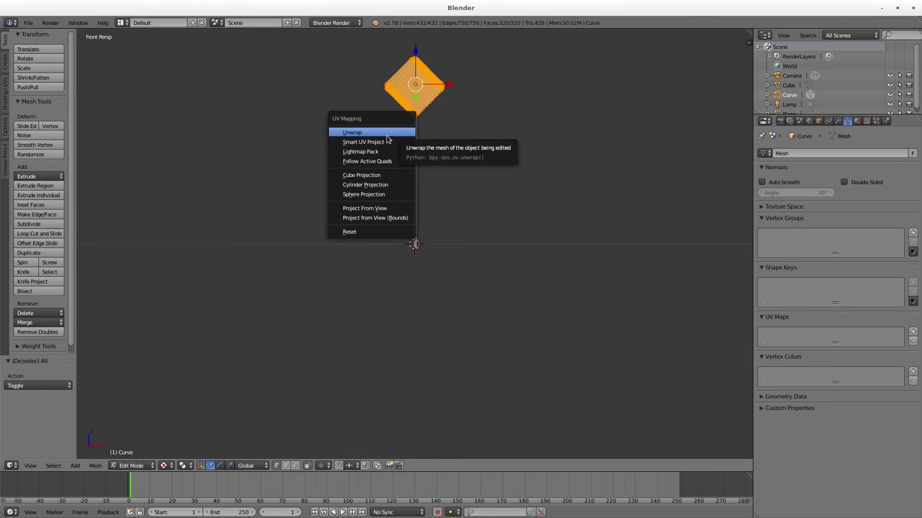
left_click(390, 209)
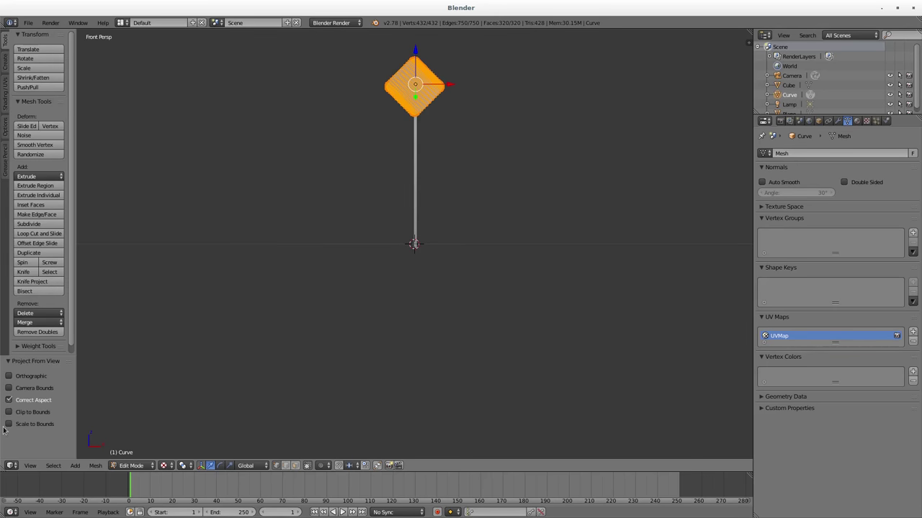
left_click_drag(2, 462, 171, 462)
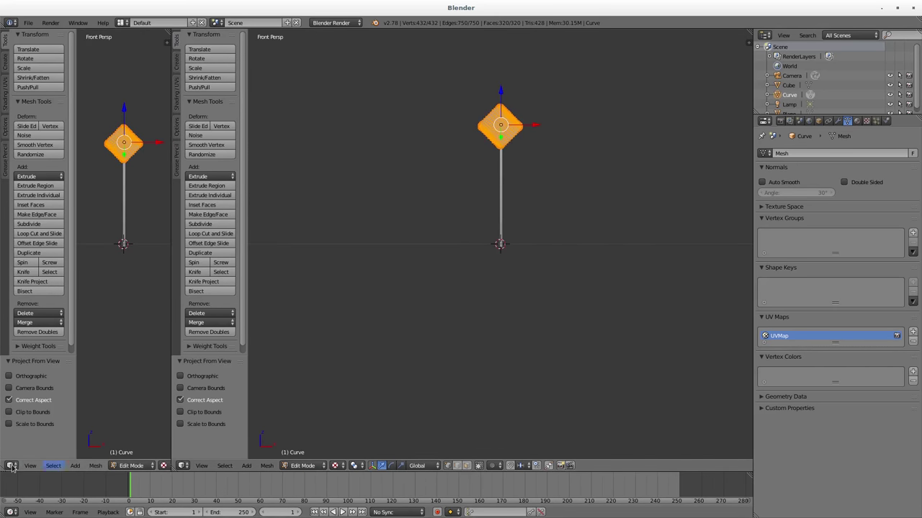
- Make the left area a UV/Image Editor, widen it, and browse for an image to open
left_click(12, 466)
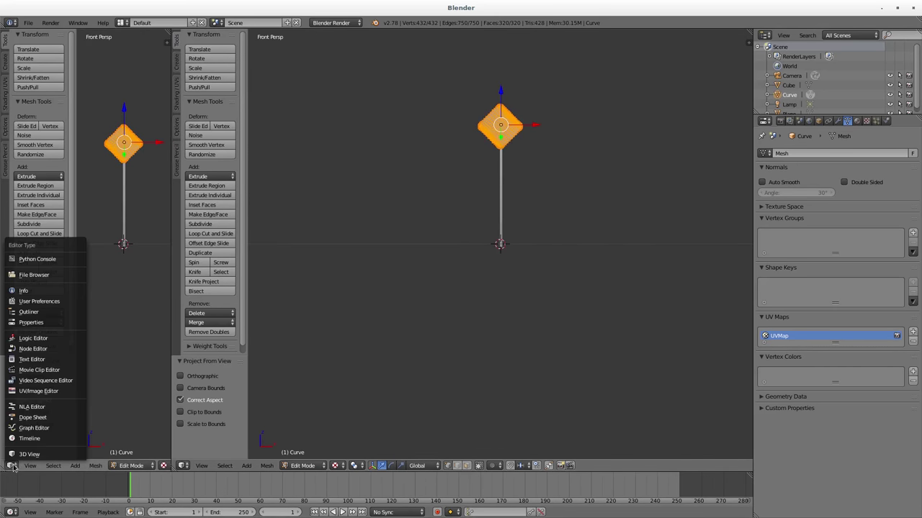
left_click(36, 391)
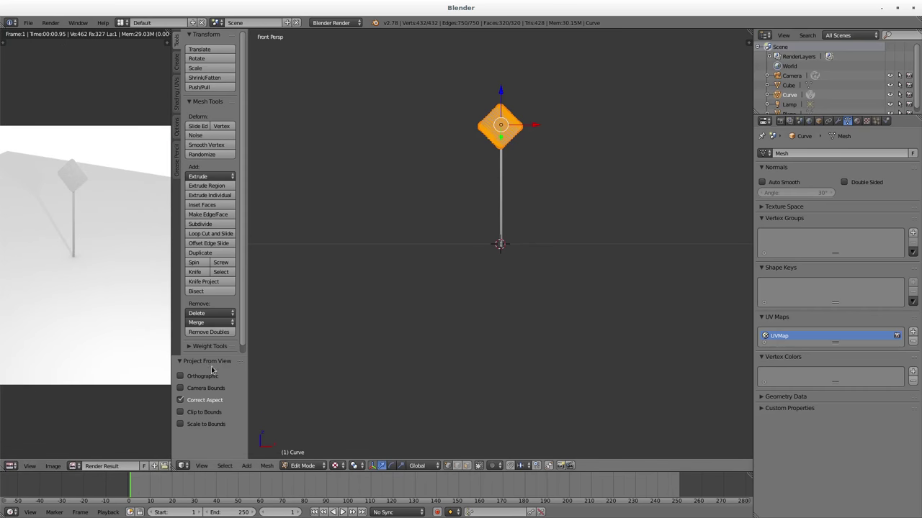
left_click(74, 466)
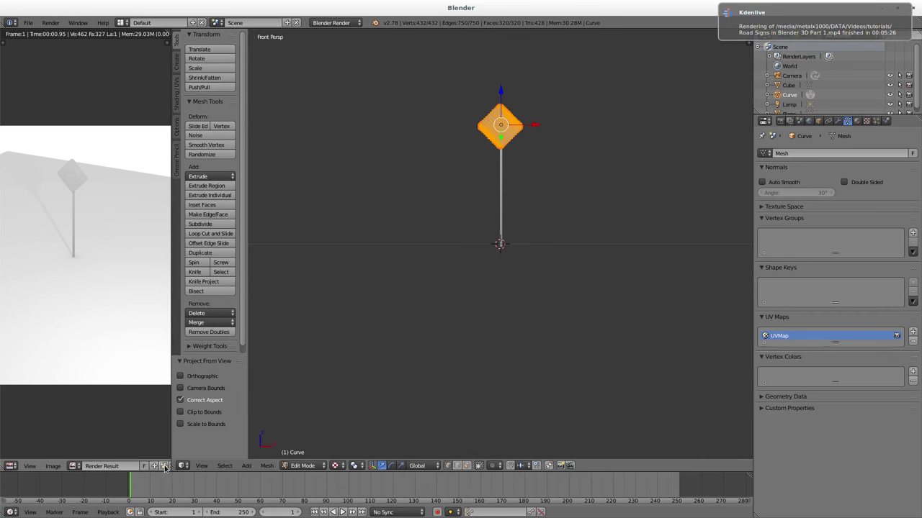
left_click_drag(171, 467, 235, 468)
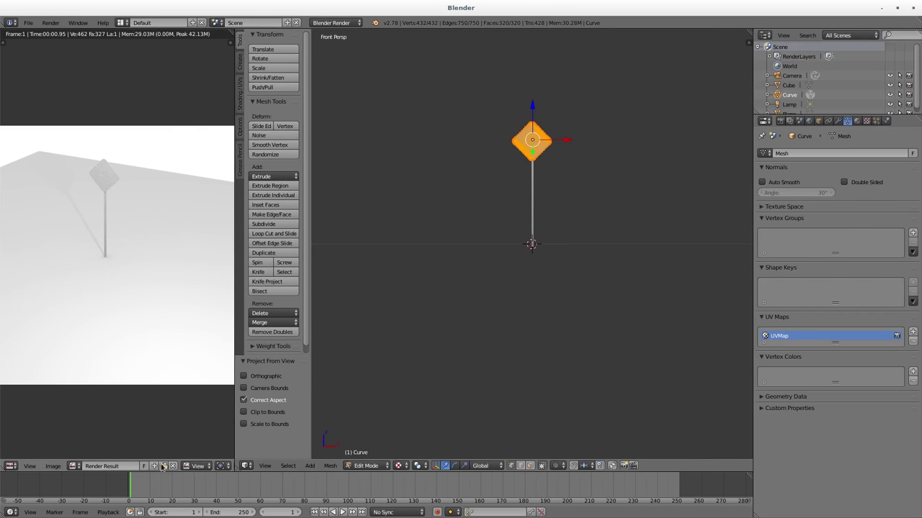
left_click(163, 466)
- Load /tmp/sign1.png into the image editor and scale up the UV island over it
left_click(25, 213)
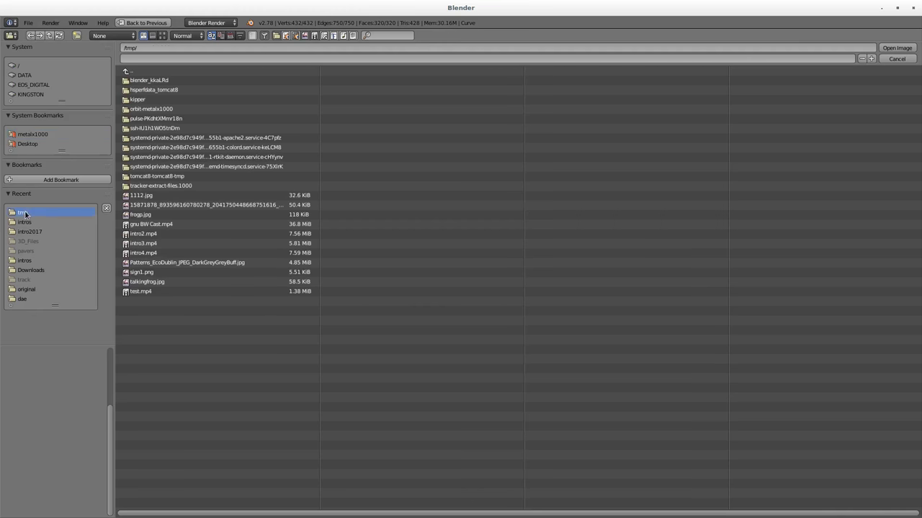
double_click(147, 273)
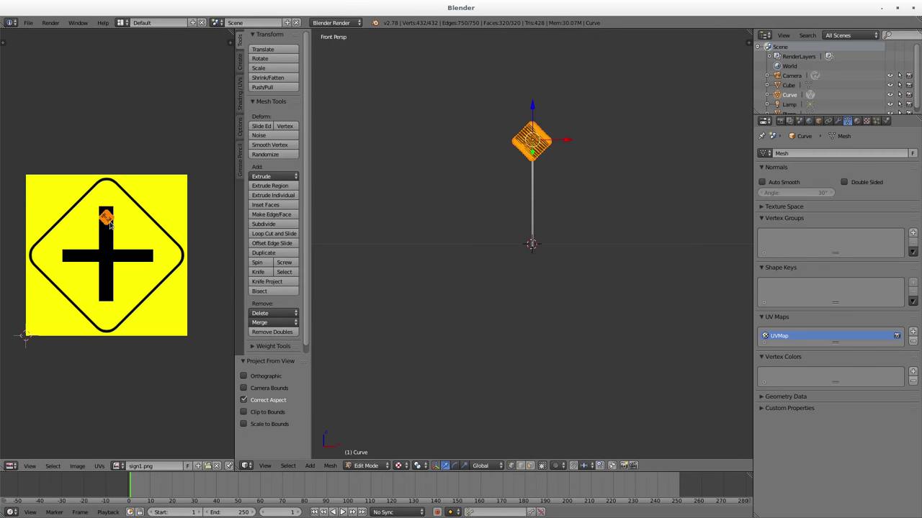
key("s")
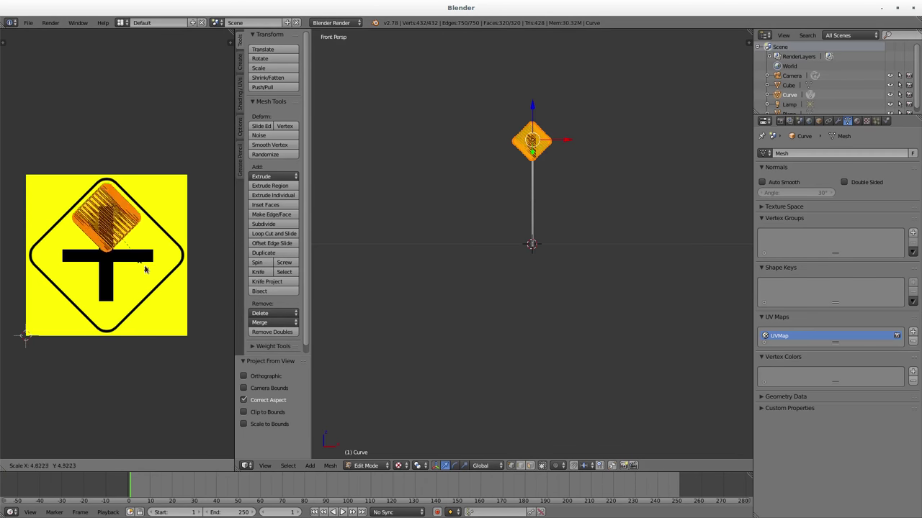
left_click(181, 302)
- Move and rescale the UV island to cover the diamond image, then render a test
key("g")
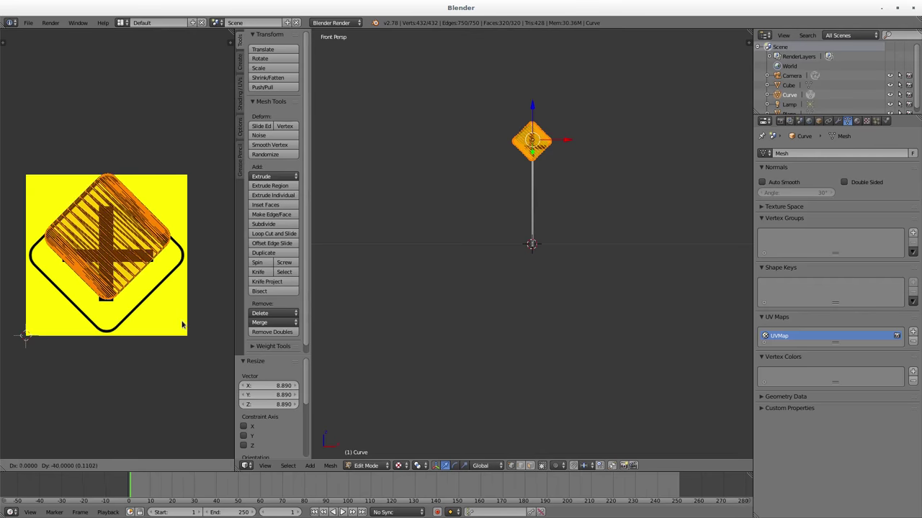
left_click(184, 324)
key("s")
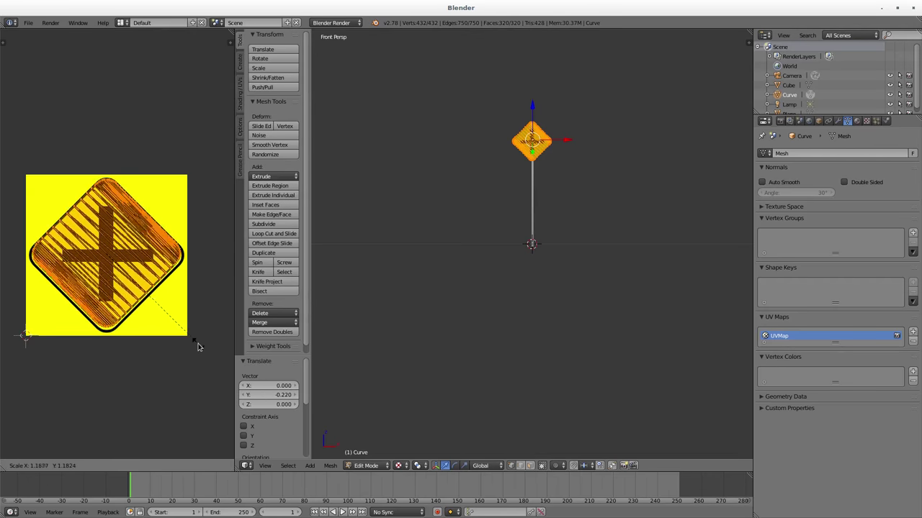
left_click(204, 356)
key("g")
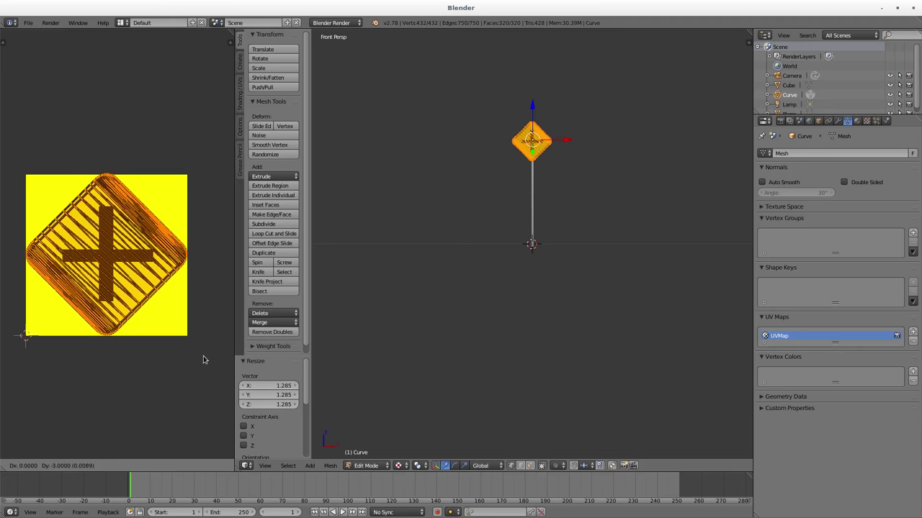
left_click(206, 356)
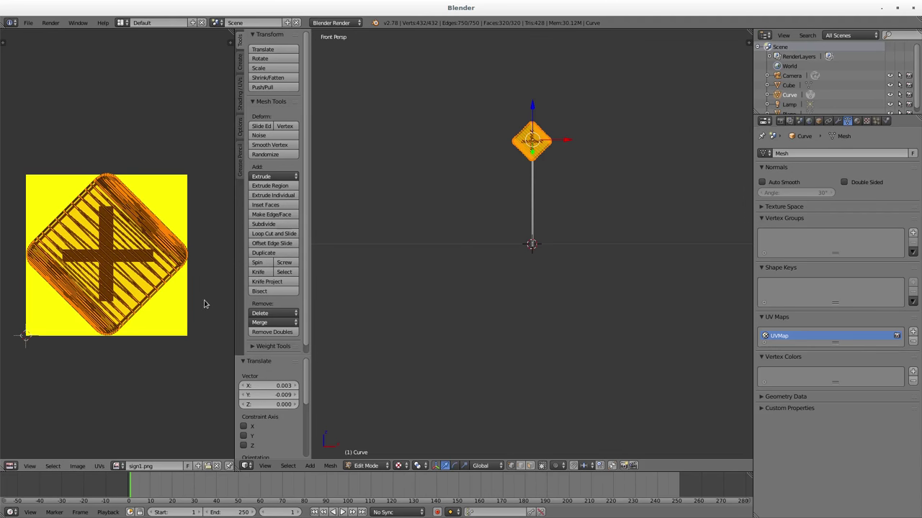
key("F12")
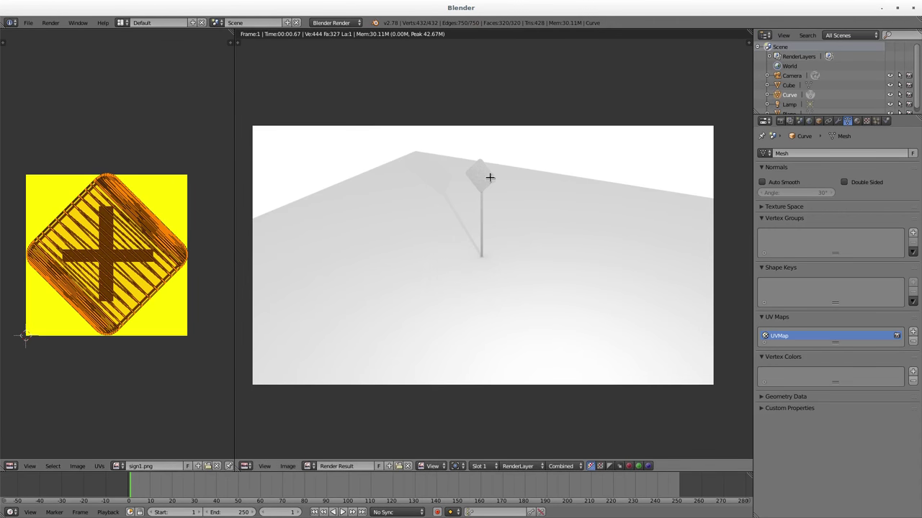
- Return to Object Mode and give the sign a new material
key("Escape")
key("Tab")
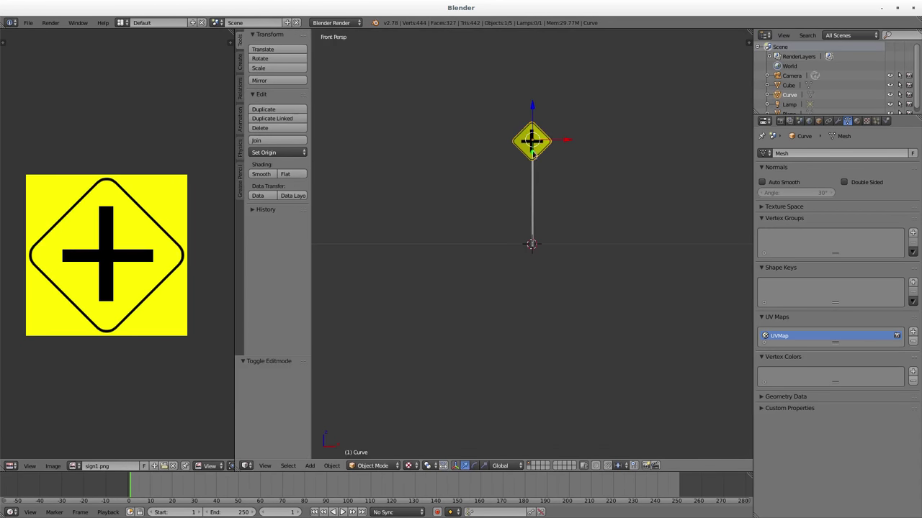
left_click(856, 120)
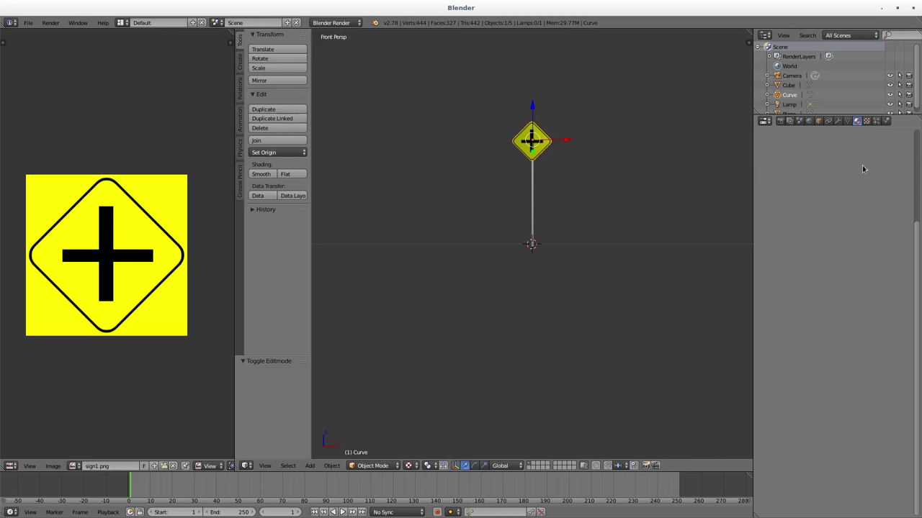
left_click(831, 185)
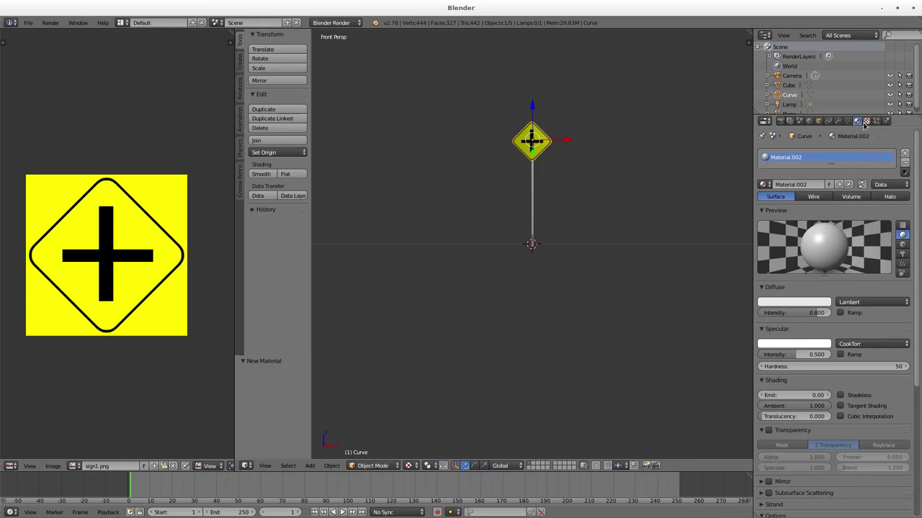
- Add an image texture using sign1.png with UV coordinates and Flat projection, and render it
left_click(866, 121)
left_click(833, 226)
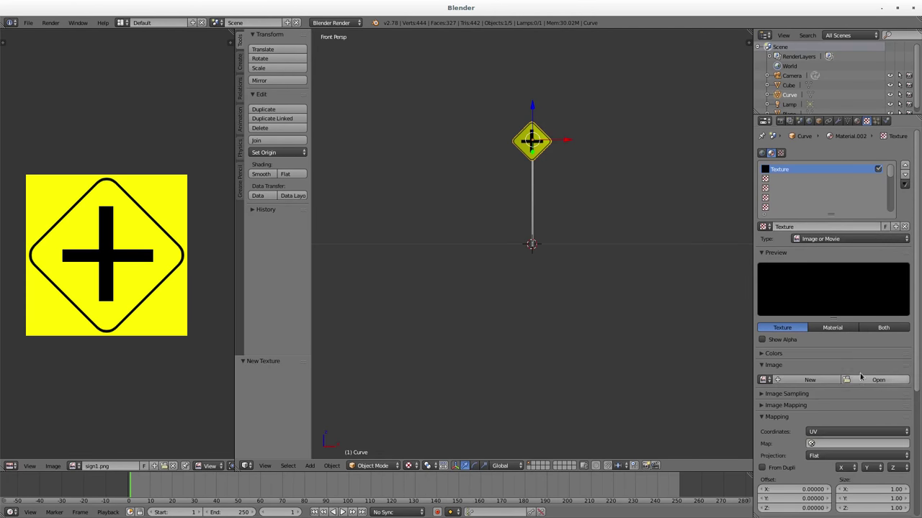
scroll(792, 418, "down", 1)
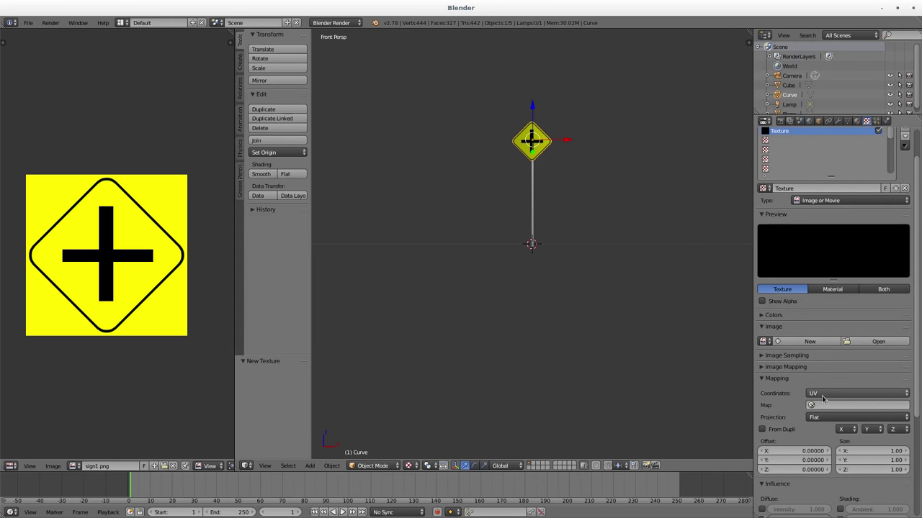
left_click(823, 394)
left_click(823, 399)
left_click(826, 417)
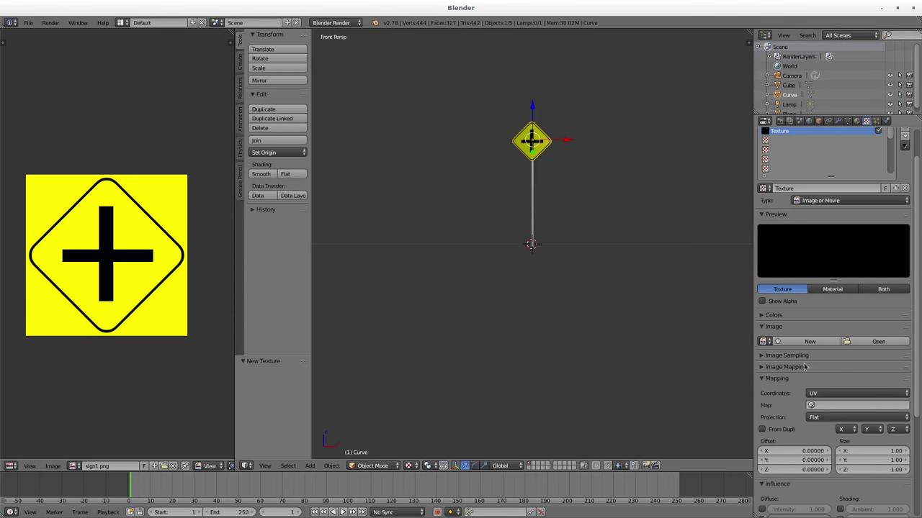
left_click(766, 341)
left_click(784, 365)
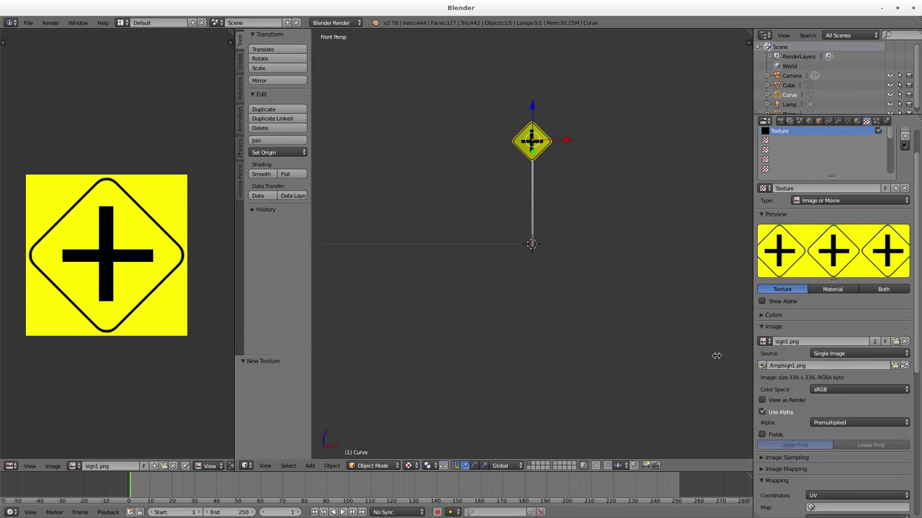
key("F12")
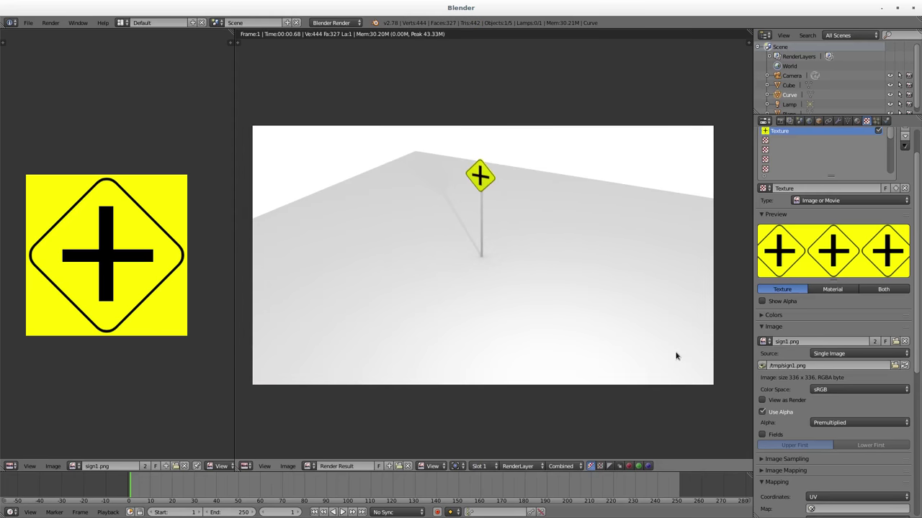
key("Escape")
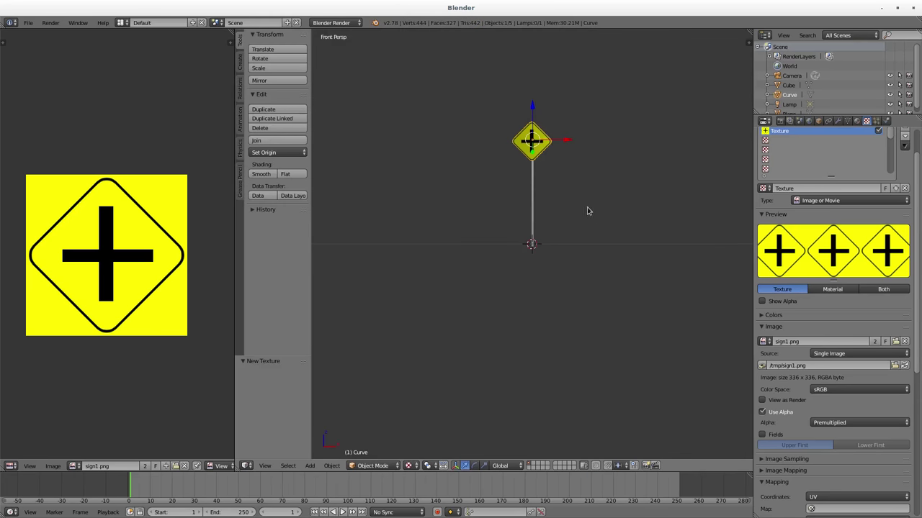
- Parent the sign to the pole as Object
right_click(541, 209)
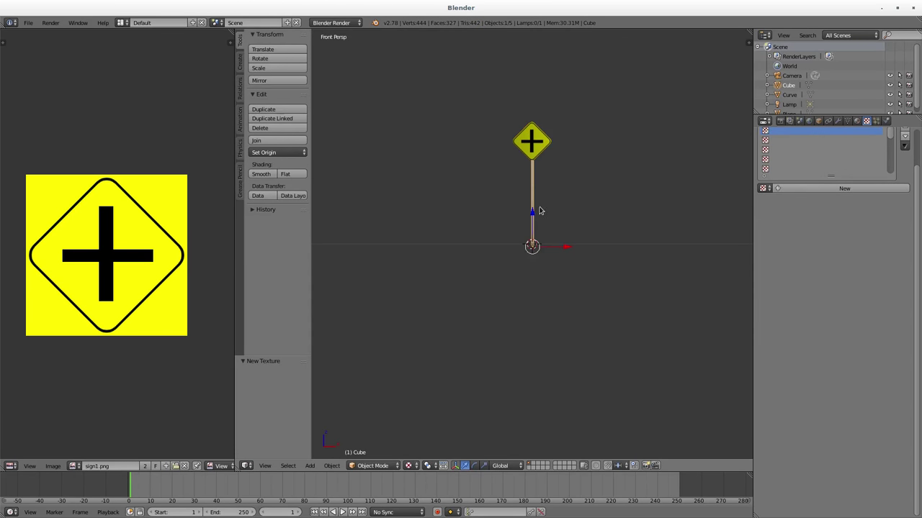
right_click(547, 144, "shift")
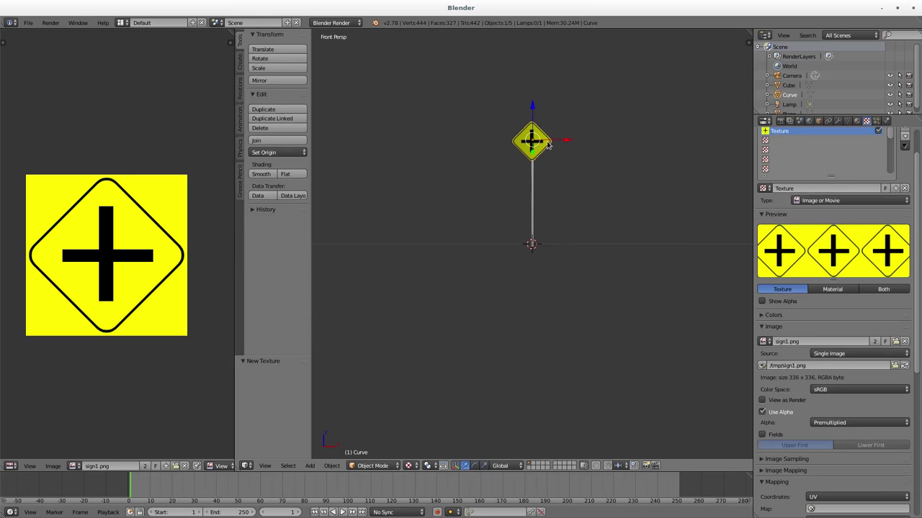
right_click(533, 186, "shift")
key("ctrl+p")
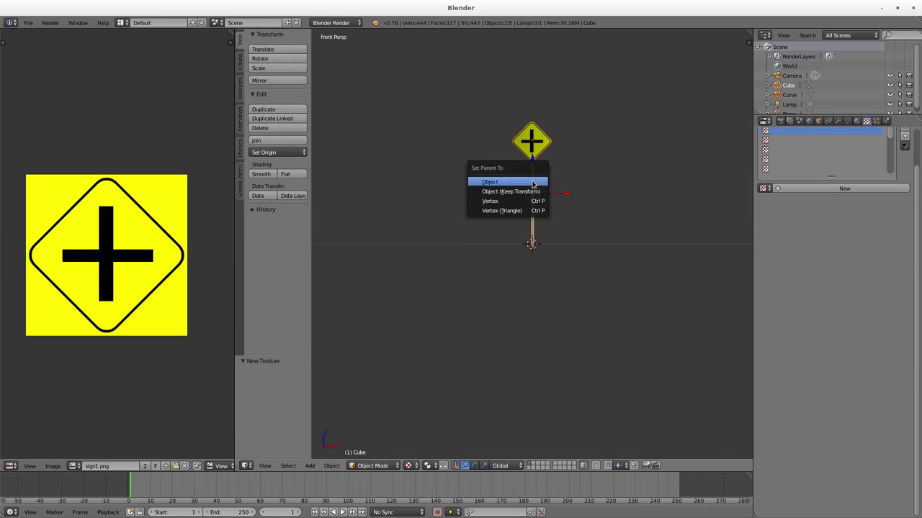
left_click(533, 185)
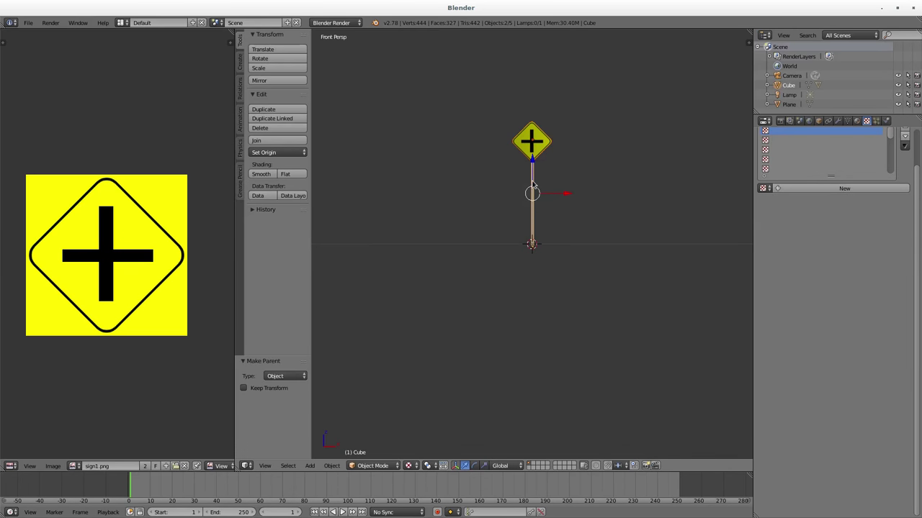
- Rotate the pole -90° around the Z axis
right_click(534, 230)
type("r")
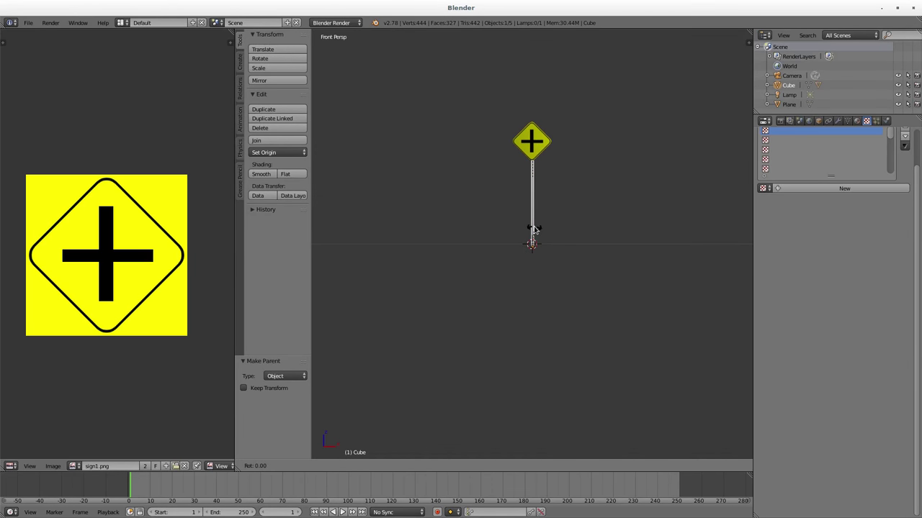
type("-90")
key("BackSpace")
key("BackSpace")
key("BackSpace")
type("z-90")
key("Return")
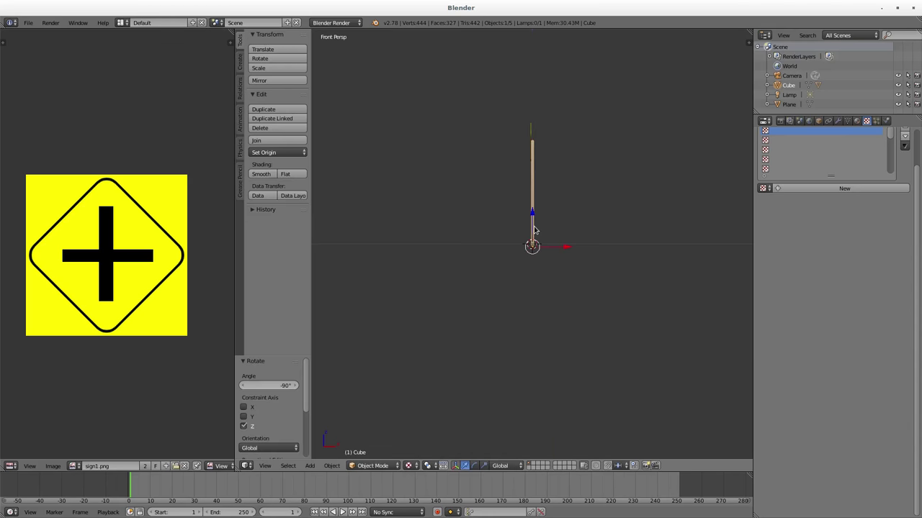
- Render the scene twice to check the edge-on sign
key("F12")
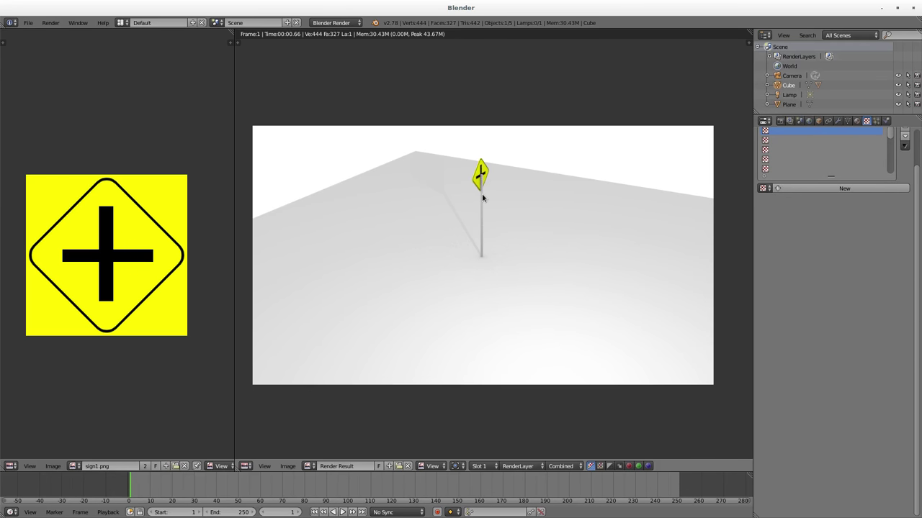
key("Escape")
key("F12")
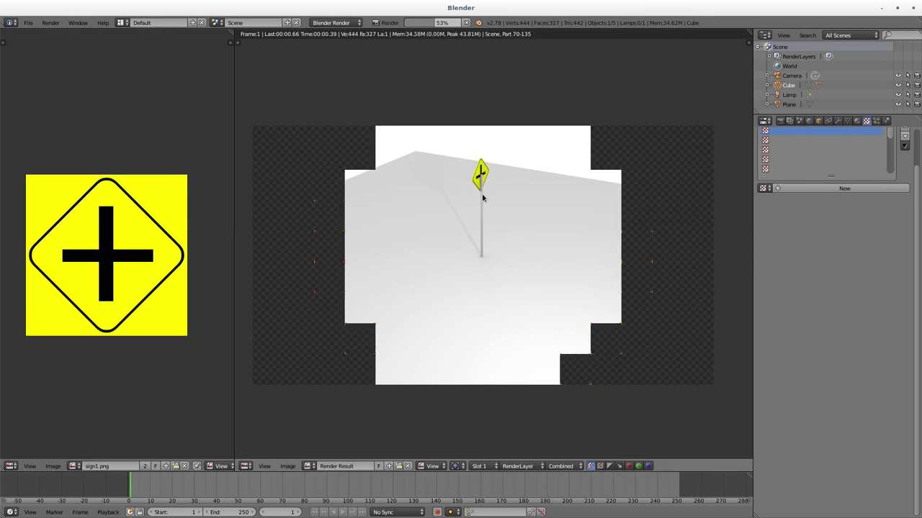
key("Escape")
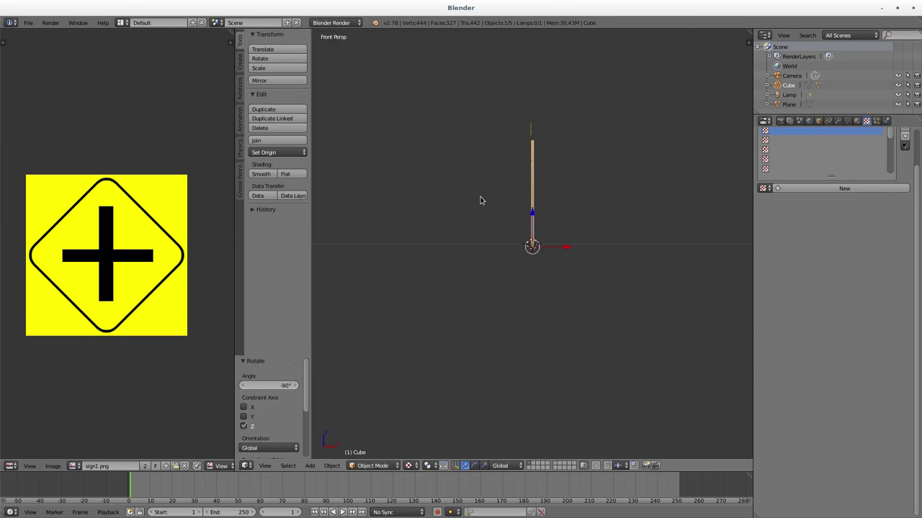
- Undo three steps to remove the pole rotation and return to UV editing
key("ctrl+z")
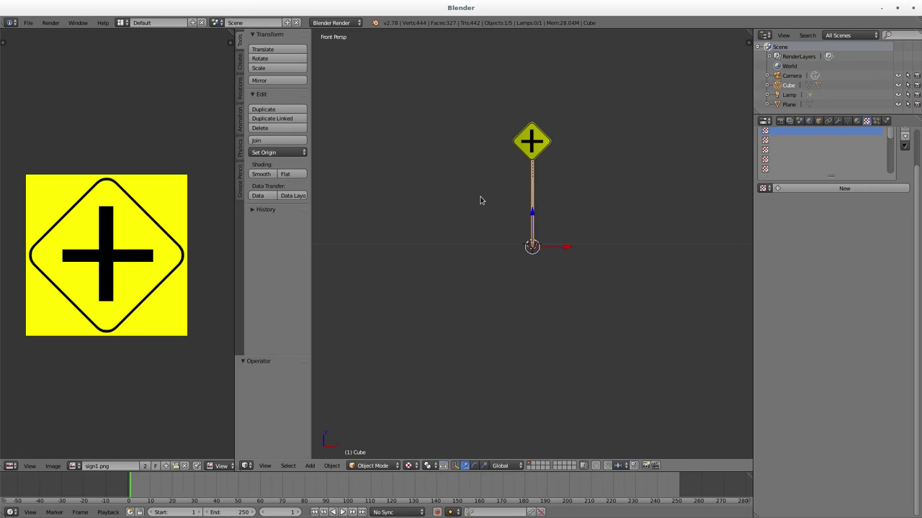
key("ctrl+z")
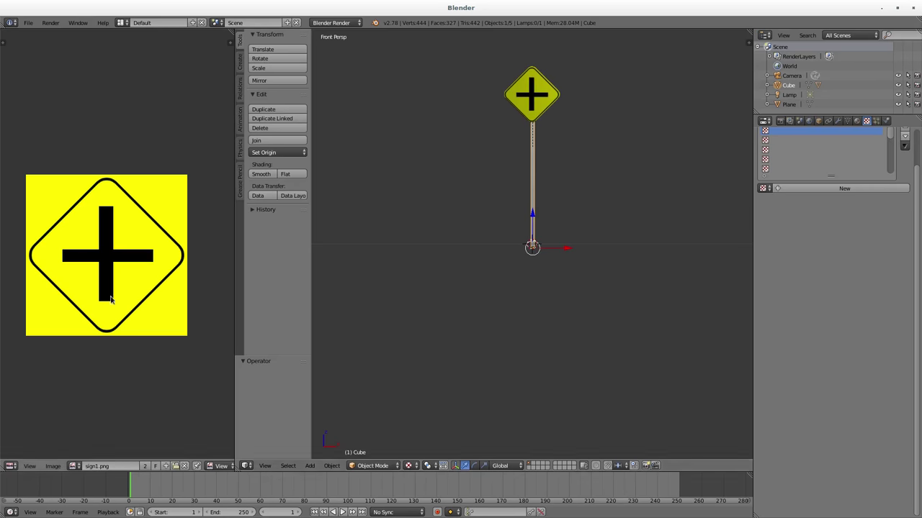
key("ctrl+z")
key("ctrl+z")
key("ctrl+z")
key("ctrl+z")
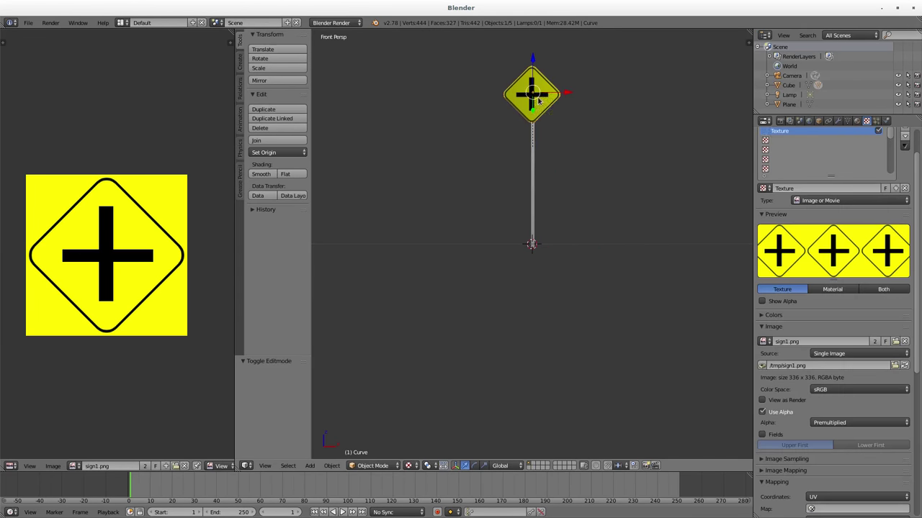
scroll(146, 273, "up", 2)
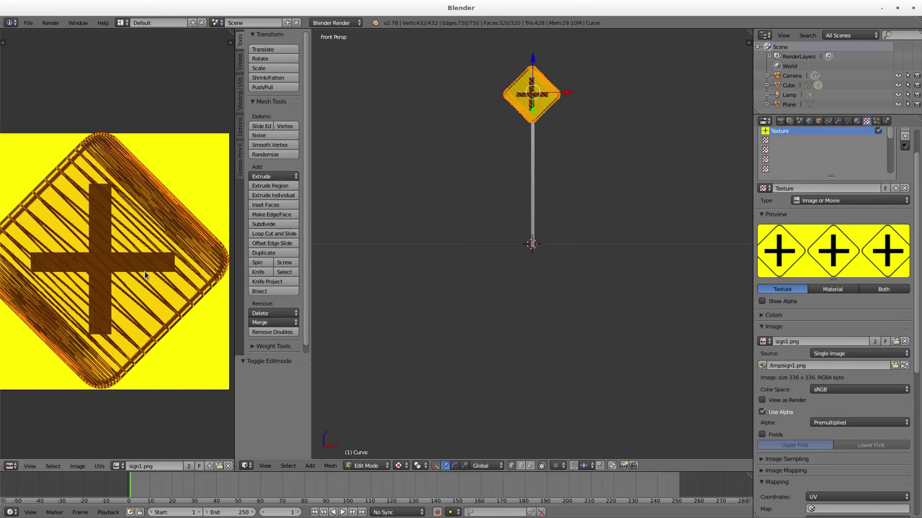
scroll(145, 275, "down", 1)
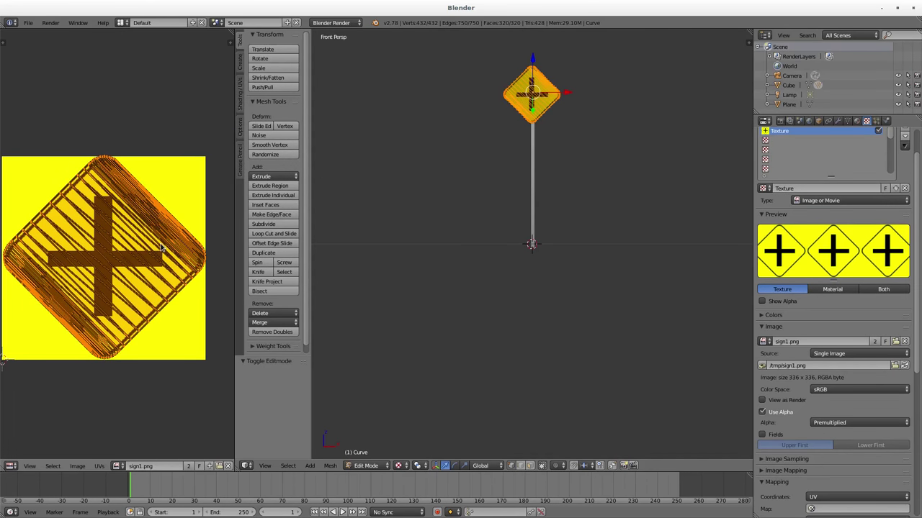
- Nudge the sign's UVs slightly over sign1.png and render the yellow crossroads sign
key("g")
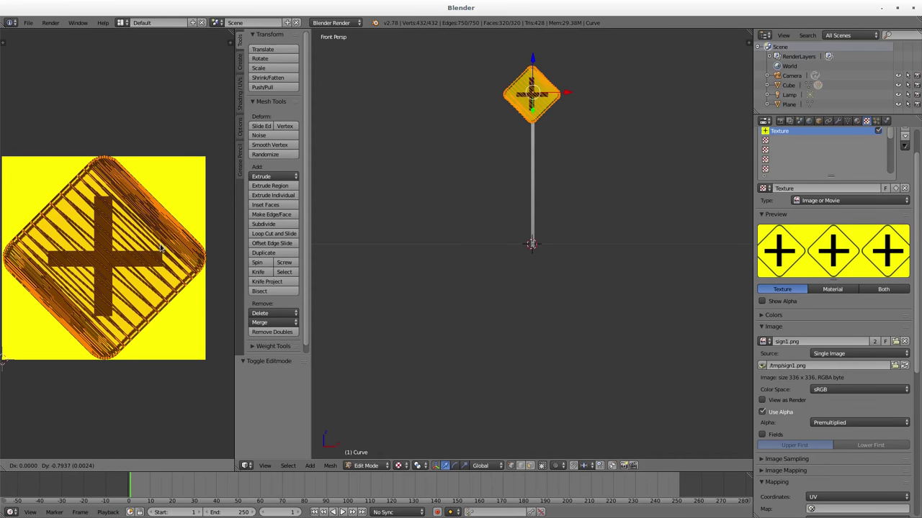
left_click(157, 278)
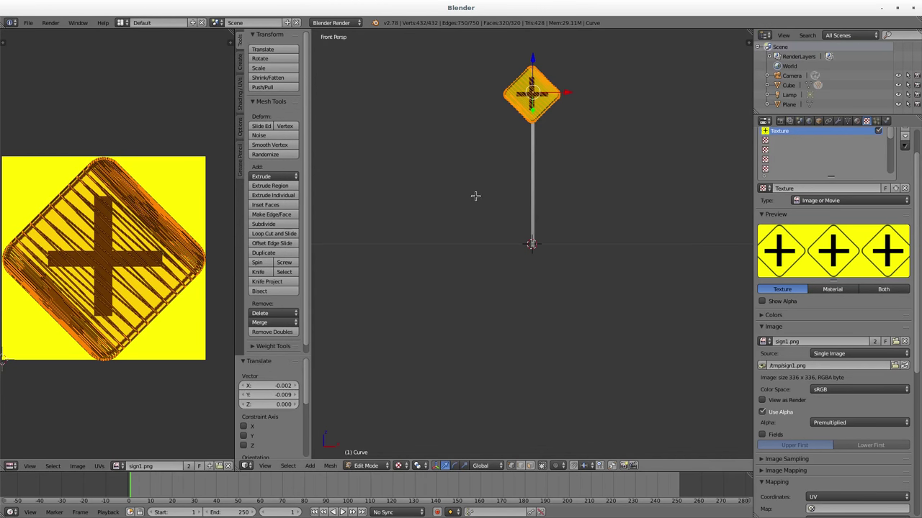
key("F12")
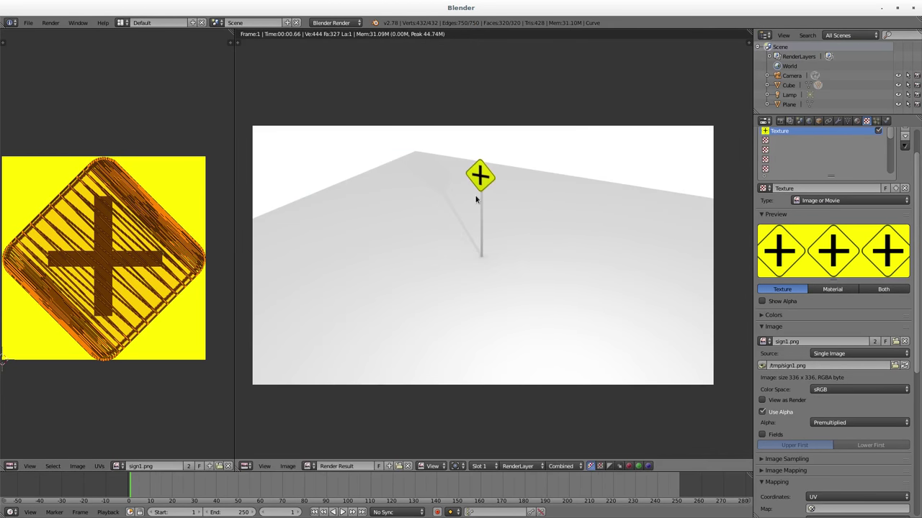
key("Escape")
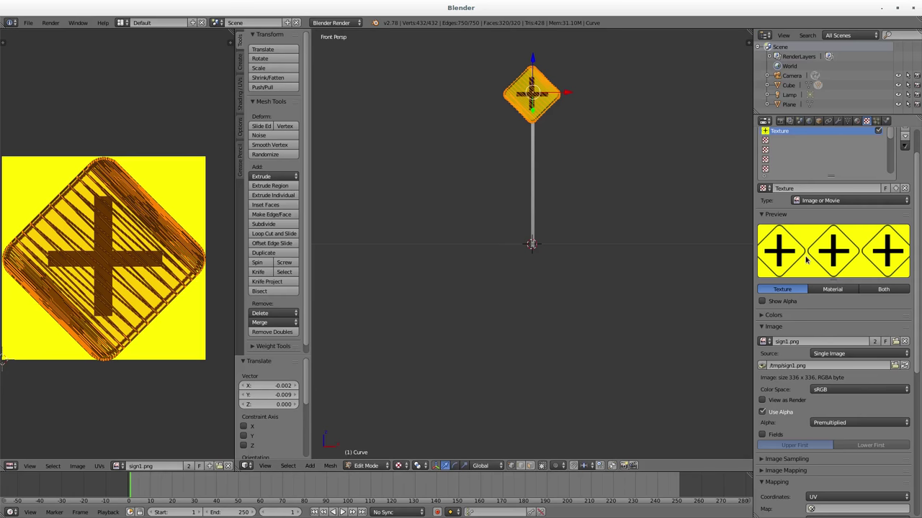